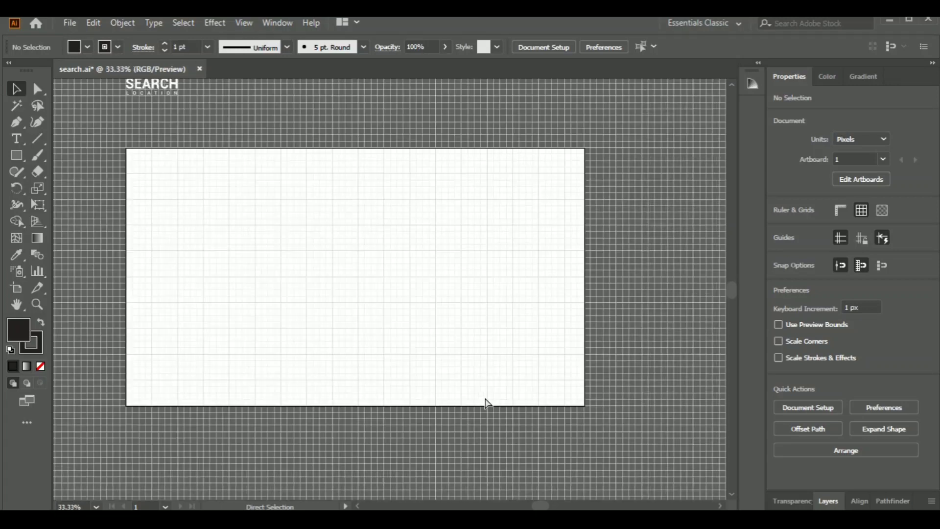
- Draw a closed downward-pointing triangle about 288 px wide and 216 px high with the Pen tool, adding an anchor midway along its upper edge
{"action": "key", "text": "ctrl+plus"}
{"action": "left_click", "coordinate": [18, 124]}
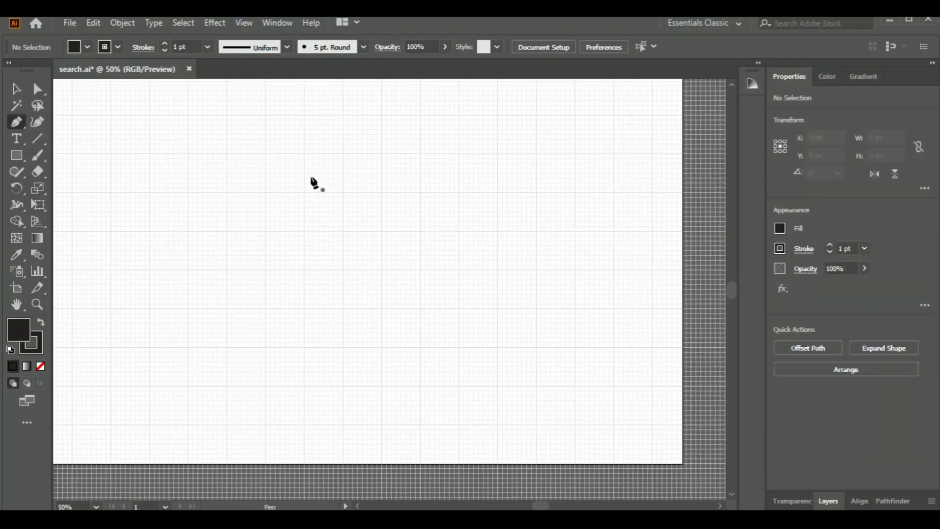
{"action": "left_click", "coordinate": [265, 153]}
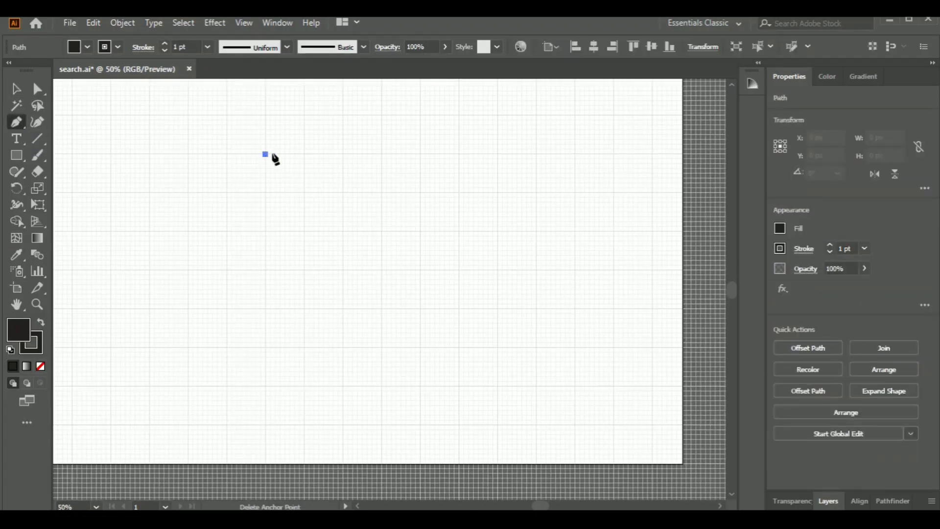
{"action": "left_click", "coordinate": [342, 154]}
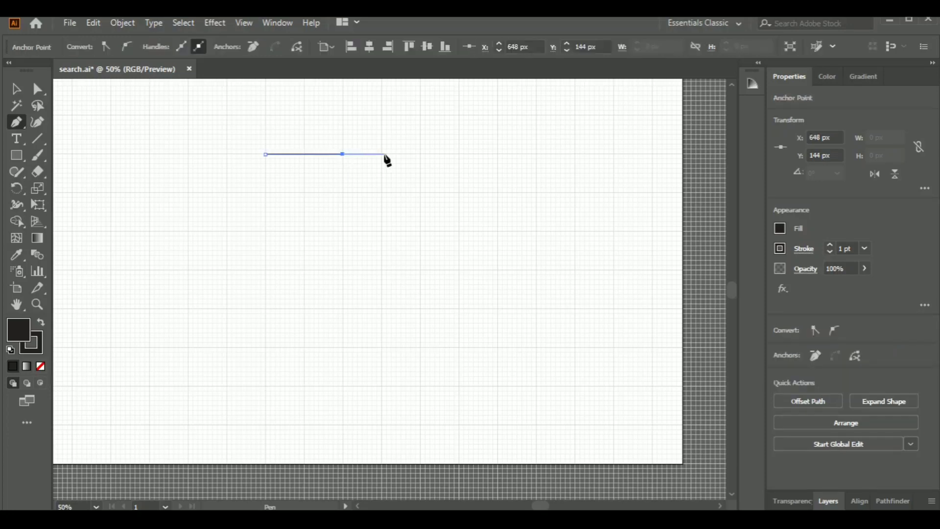
{"action": "left_click", "coordinate": [420, 154]}
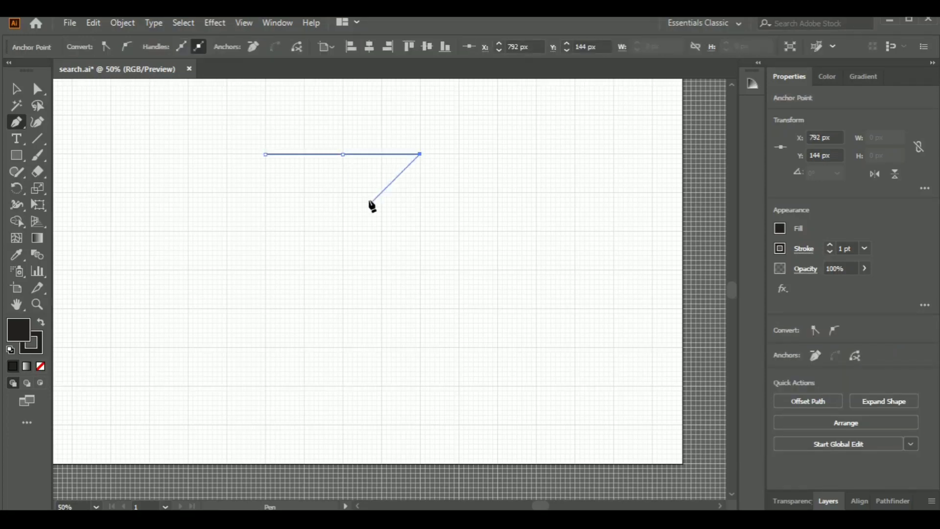
{"action": "left_click", "coordinate": [342, 270]}
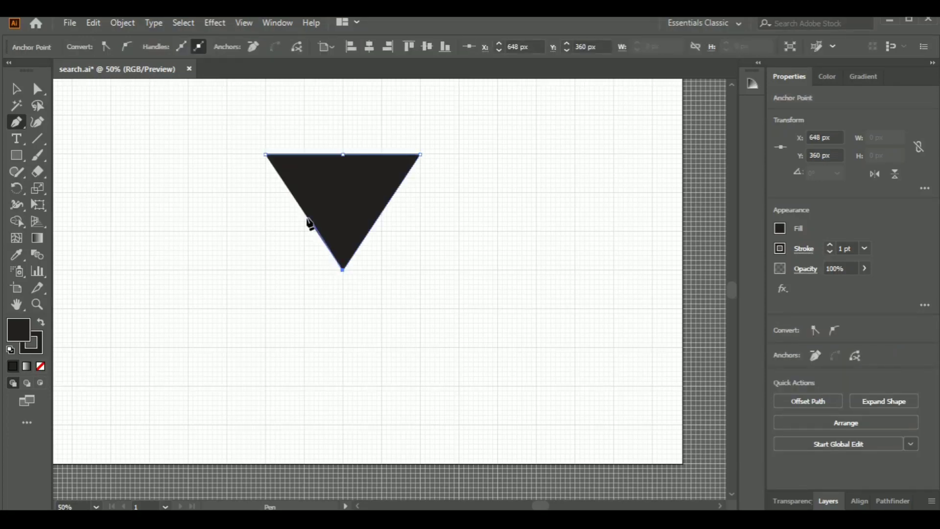
{"action": "left_click", "coordinate": [265, 155]}
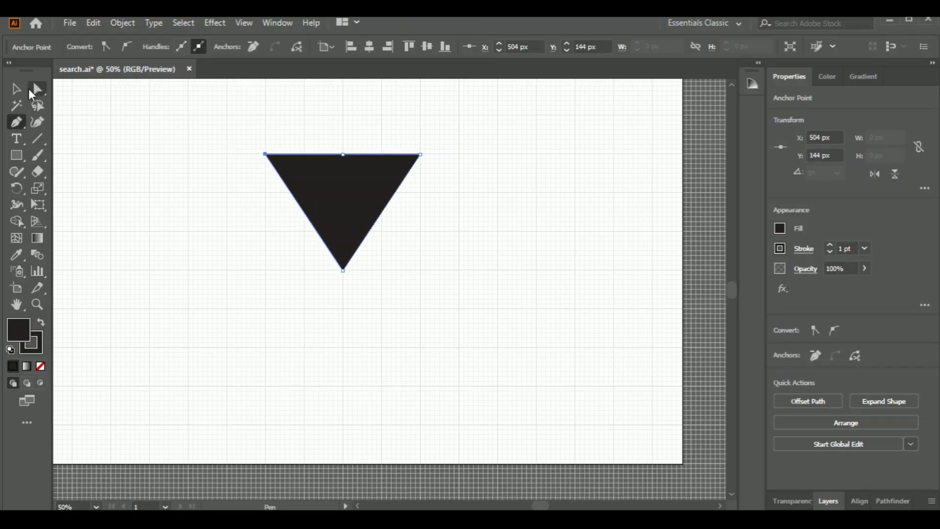
{"action": "right_click", "coordinate": [16, 155]}
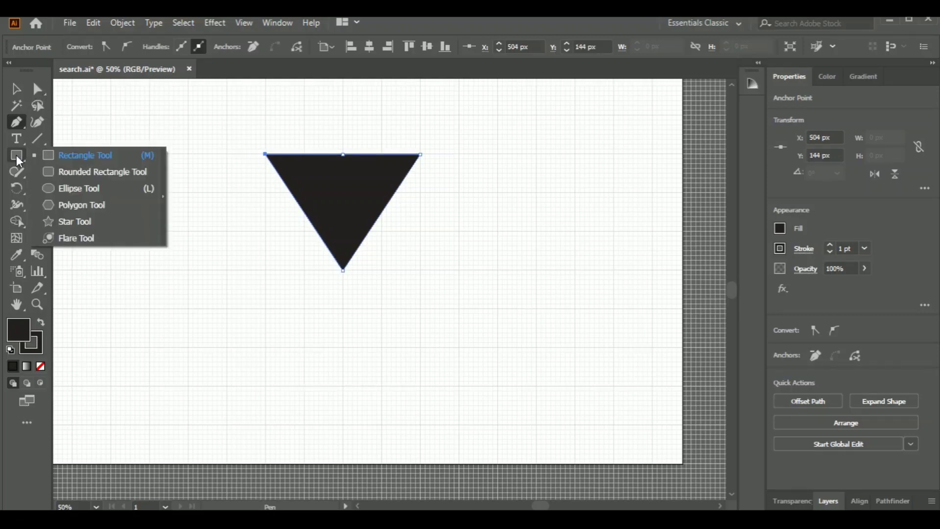
{"action": "key", "text": "v"}
{"action": "left_click", "coordinate": [299, 160]}
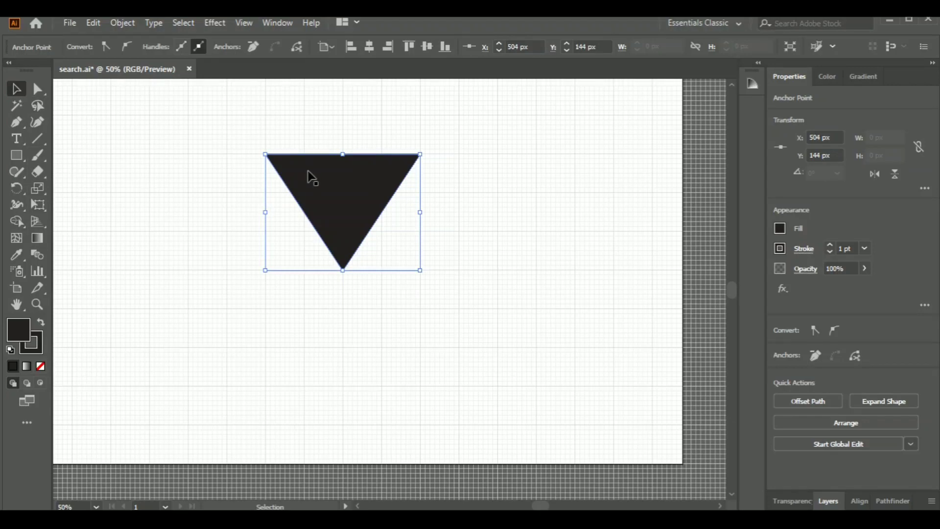
{"action": "left_click", "coordinate": [311, 178]}
{"action": "key", "text": "Delete"}
{"action": "left_click", "coordinate": [16, 155]}
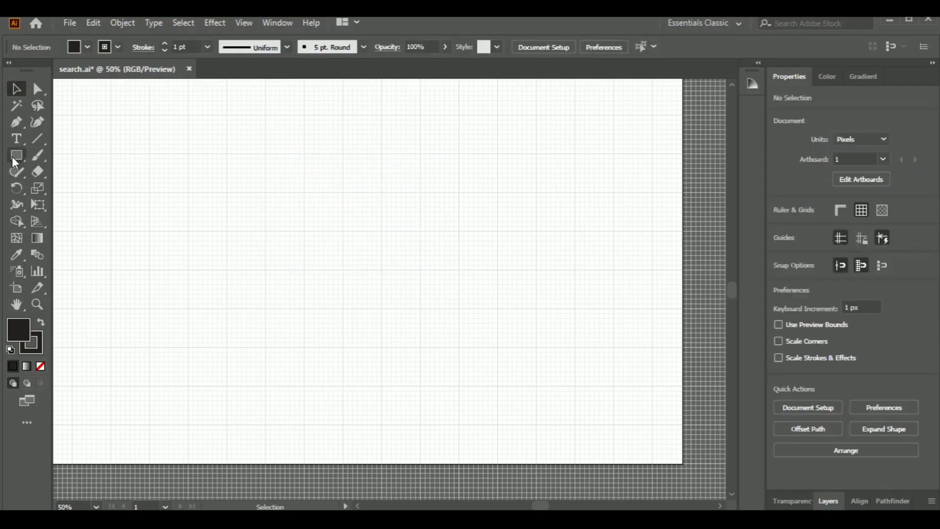
{"action": "left_click", "coordinate": [333, 207]}
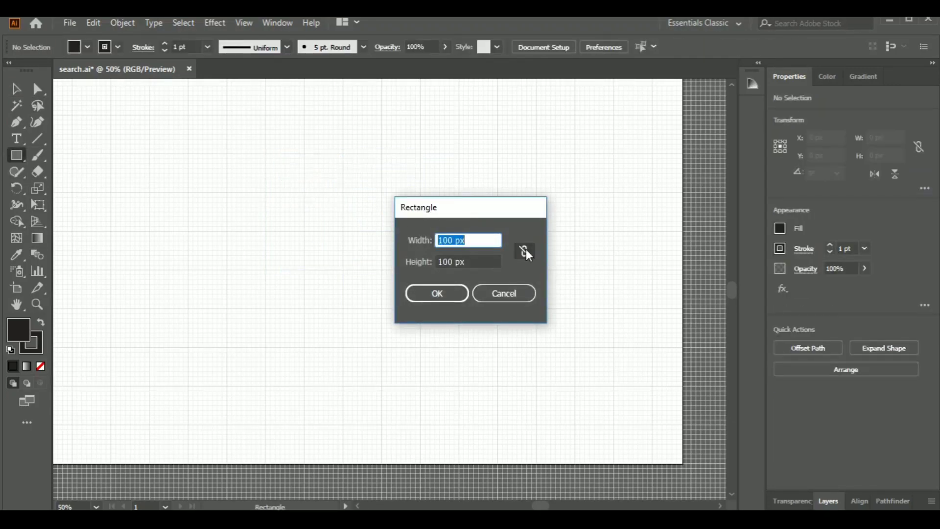
{"action": "left_click", "coordinate": [504, 292]}
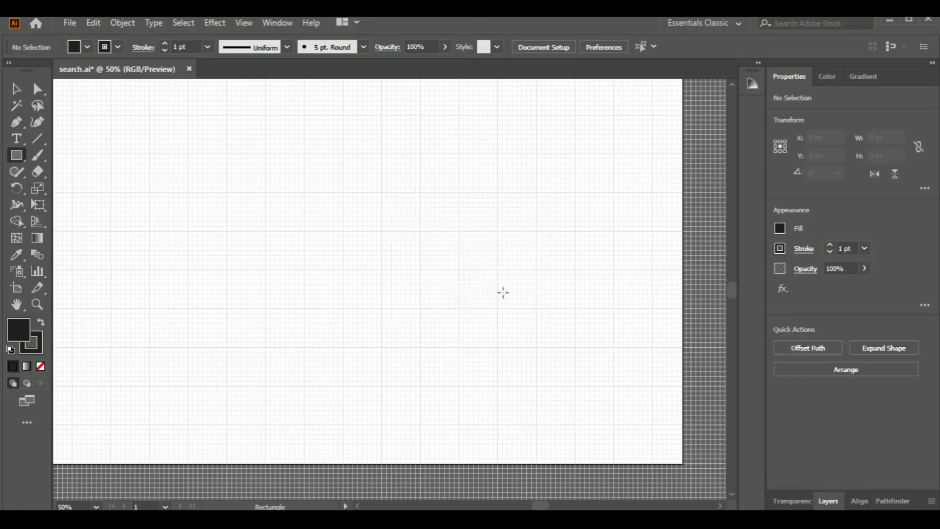
{"action": "key", "text": "ctrl+z"}
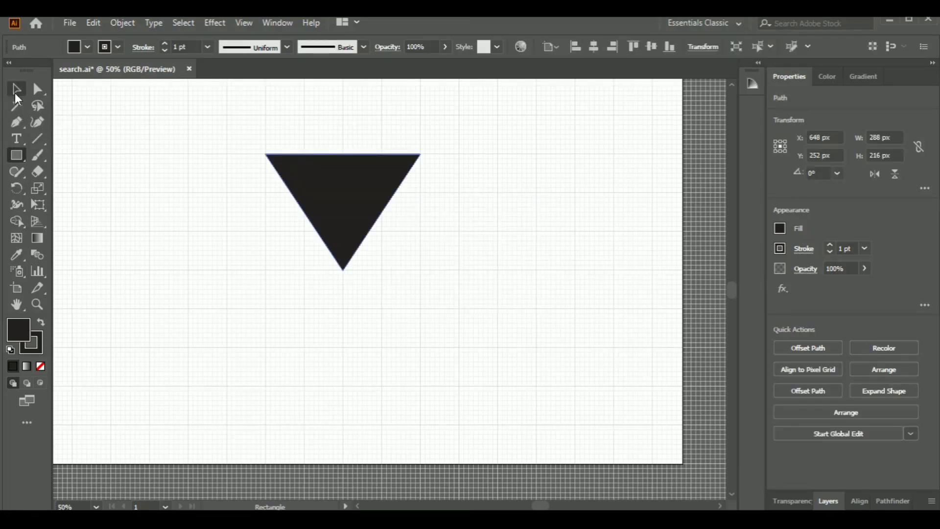
- Round the triangle's two upper corners together to their maximum, forming a teardrop-shaped location pin
{"action": "left_click", "coordinate": [38, 89]}
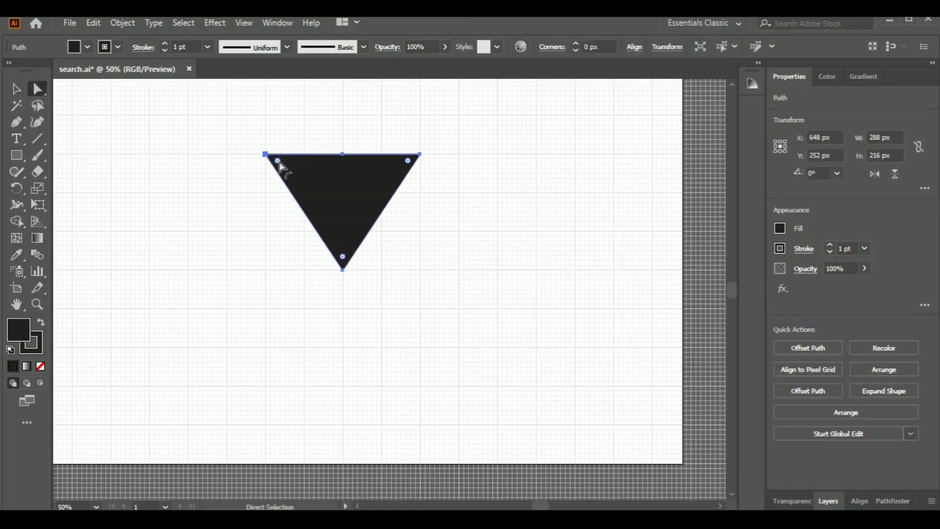
{"action": "mouse_move", "coordinate": [280, 166]}
{"action": "left_mouse_down"}
{"action": "mouse_move", "coordinate": [342, 204]}
{"action": "mouse_move", "coordinate": [261, 158]}
{"action": "mouse_move", "coordinate": [284, 169]}
{"action": "left_mouse_up"}
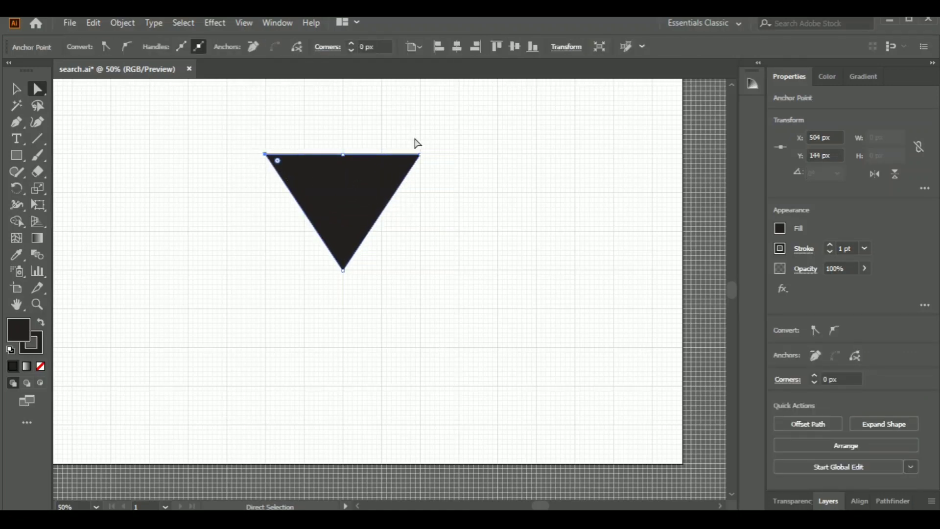
{"action": "left_click_drag", "start_coordinate": [409, 138], "coordinate": [443, 185]}
{"action": "left_click_drag", "start_coordinate": [242, 145], "coordinate": [512, 179]}
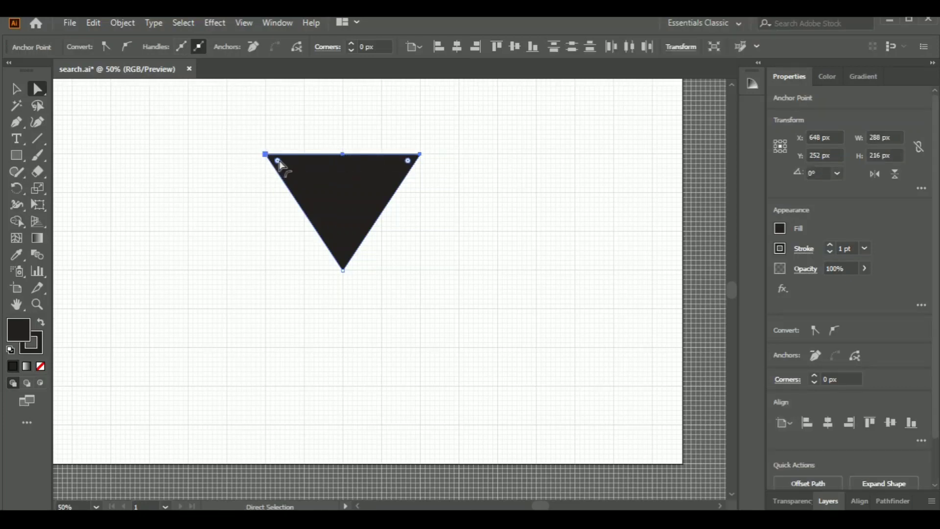
{"action": "left_click_drag", "start_coordinate": [277, 160], "coordinate": [392, 226]}
{"action": "left_click", "coordinate": [177, 188]}
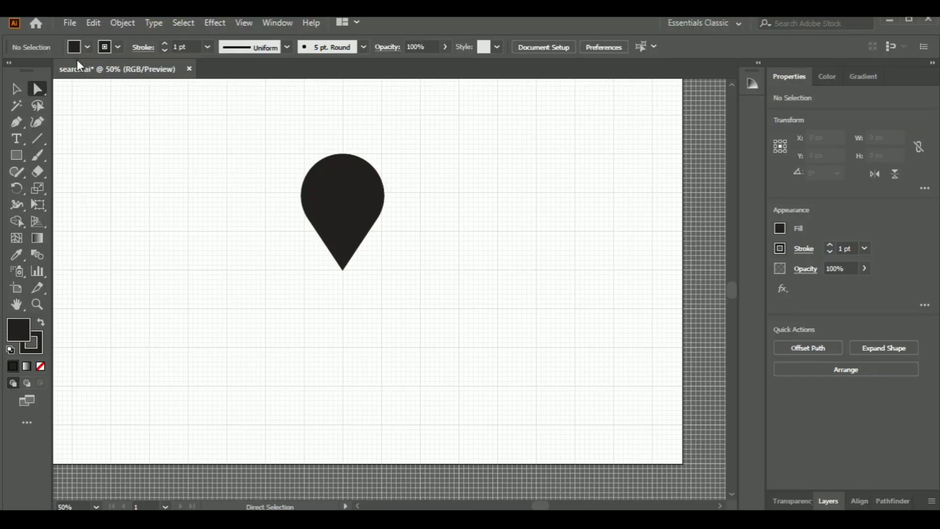
- Set the location pin's fill to None so that only its 1 pt black outline is kept
{"action": "left_click", "coordinate": [88, 47]}
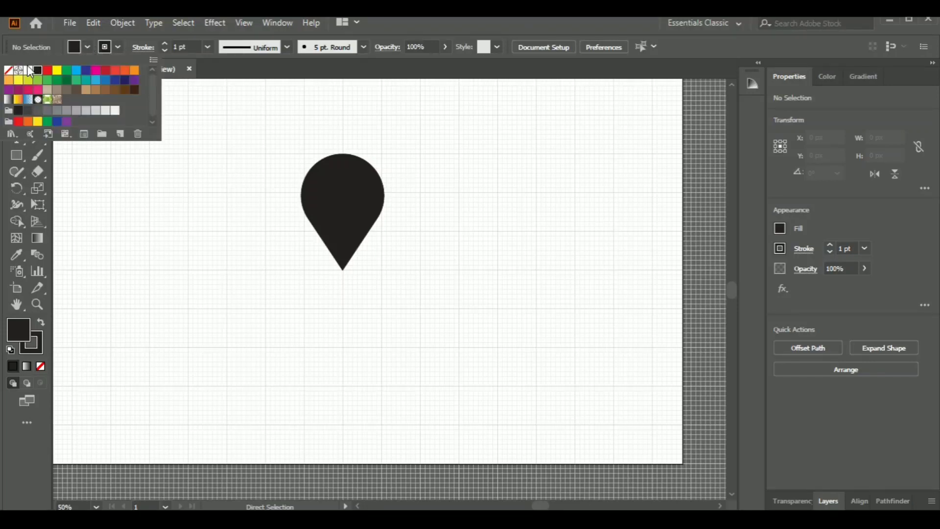
{"action": "left_click", "coordinate": [11, 75]}
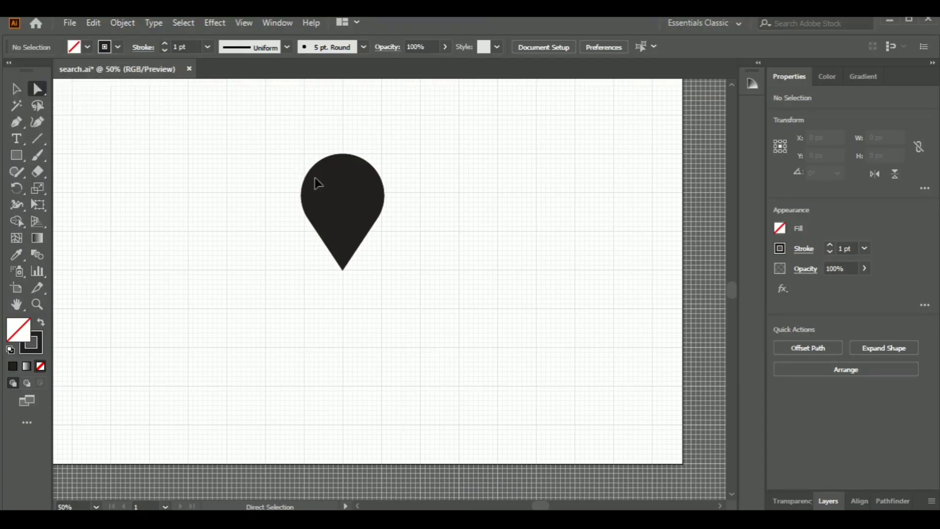
{"action": "left_click", "coordinate": [315, 183]}
{"action": "left_click", "coordinate": [87, 46]}
{"action": "left_click", "coordinate": [9, 71]}
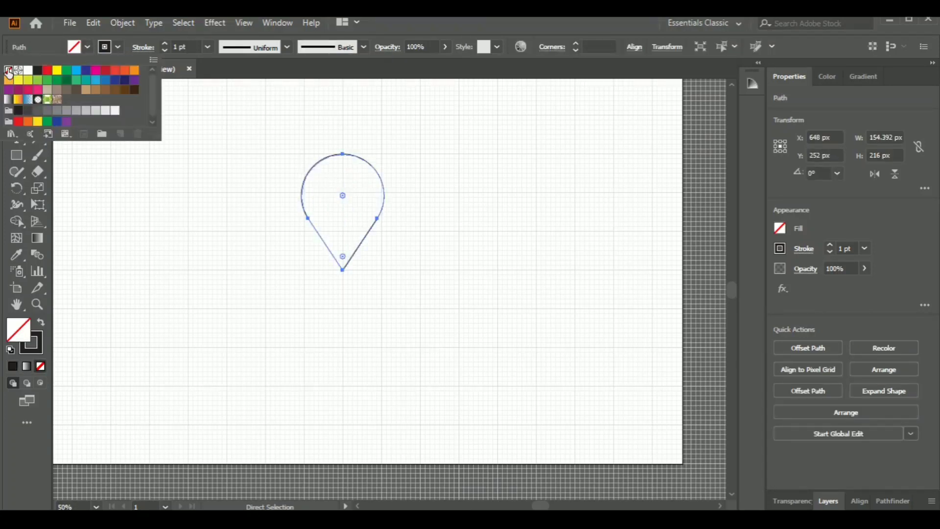
- Draw a horizontal line about 171 px long across the upper part of the pin outline, extending past both sides
{"action": "key", "text": "ctrl+equal"}
{"action": "key", "text": "ctrl+equal"}
{"action": "key", "text": "ctrl+equal"}
{"action": "key", "text": "ctrl+equal"}
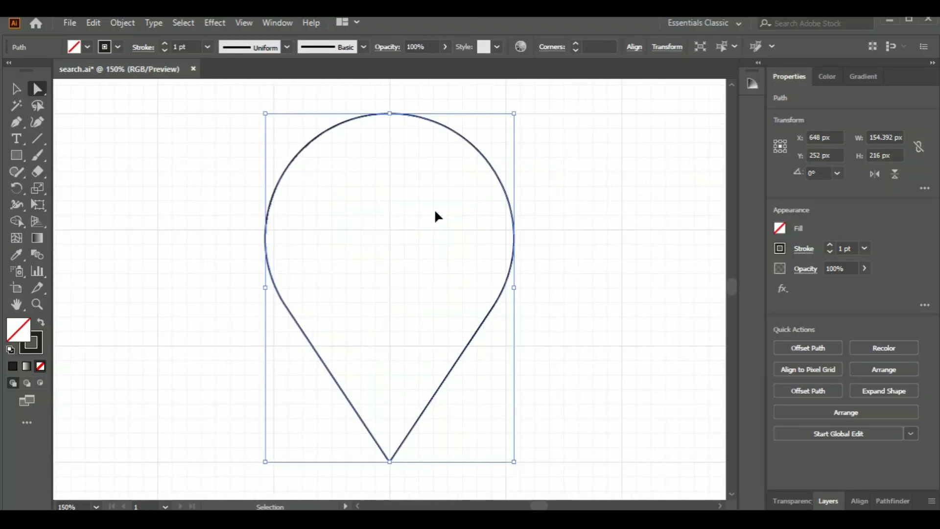
{"action": "key", "text": "ctrl+minus"}
{"action": "left_click", "coordinate": [247, 204]}
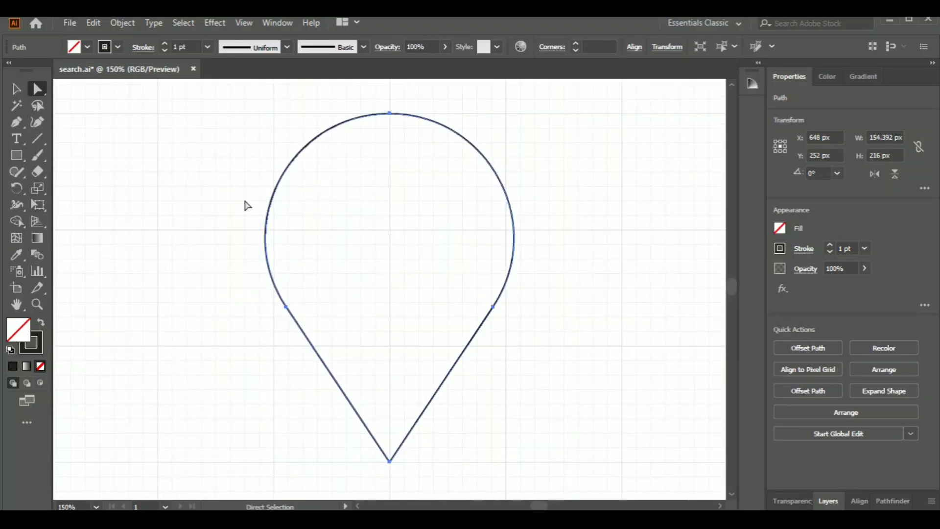
{"action": "left_click", "coordinate": [37, 141]}
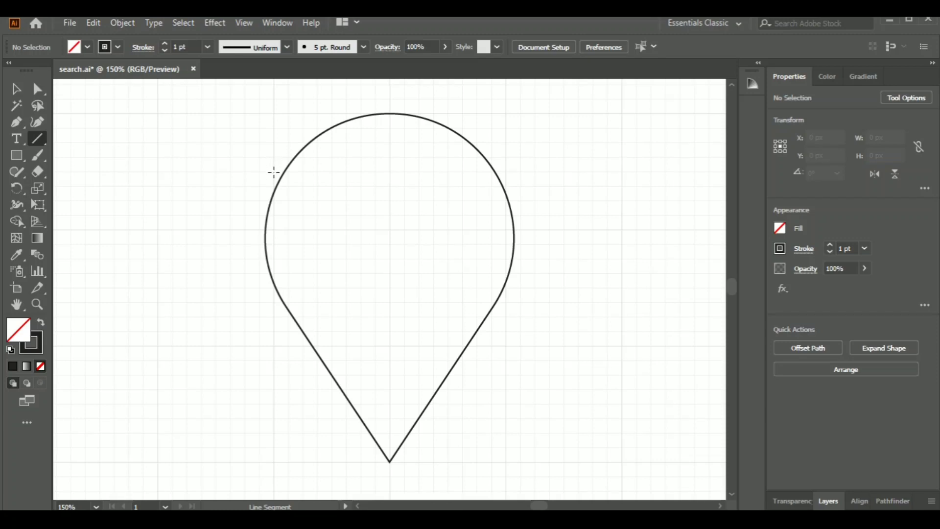
{"action": "left_click_drag", "start_coordinate": [272, 172], "coordinate": [546, 171]}
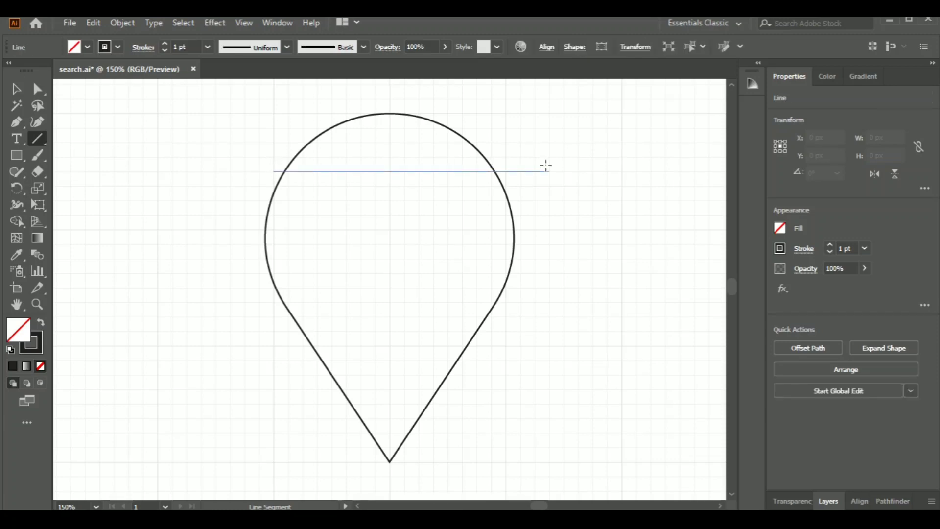
- Duplicate the horizontal line and place the copy two grid squares below it, at Y 198 px
{"action": "key", "text": "ctrl+c"}
{"action": "key", "text": "ctrl+v"}
{"action": "key", "text": "shift+Up"}
{"action": "key", "text": "shift+Up"}
{"action": "key", "text": "shift+Up"}
{"action": "key", "text": "shift+Up"}
{"action": "key", "text": "shift+Up"}
{"action": "key", "text": "shift+Up"}
{"action": "key", "text": "shift+Up"}
{"action": "key", "text": "shift+Up"}
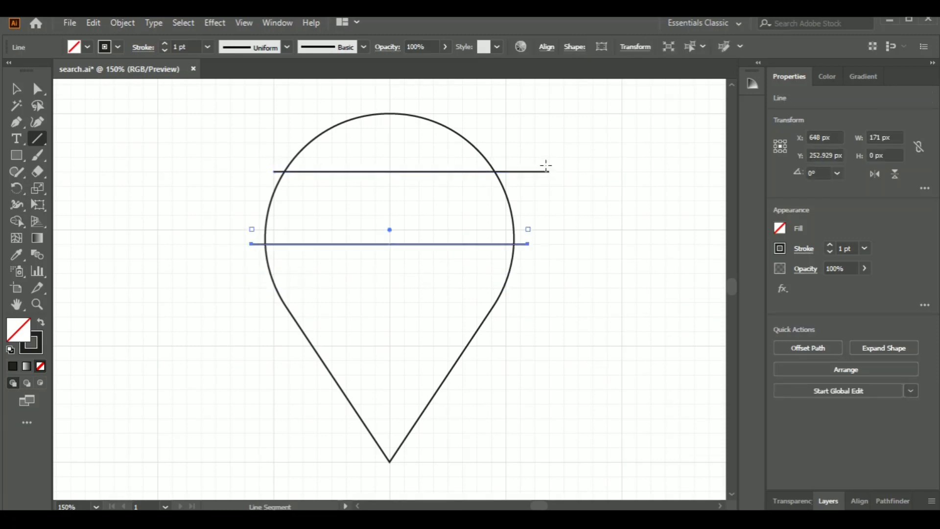
{"action": "key", "text": "shift+Down"}
{"action": "key", "text": "shift+Down"}
{"action": "key", "text": "shift+Down"}
- Paste another copy of the line and move it two grid squares below the second line, at Y 216 px
{"action": "key", "text": "ctrl+v"}
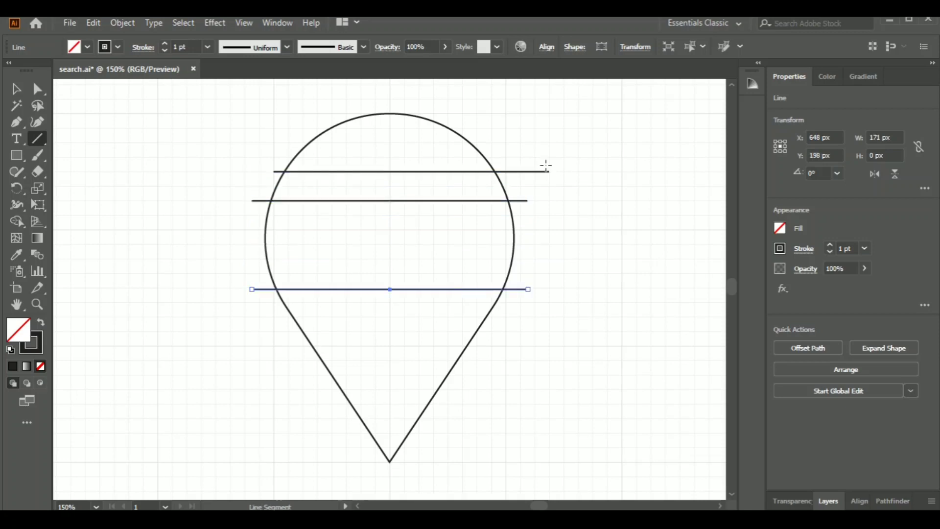
{"action": "key", "text": "shift+Up"}
{"action": "key", "text": "shift+Up"}
{"action": "key", "text": "shift+Up"}
{"action": "key", "text": "shift+Up"}
{"action": "key", "text": "shift+Up"}
{"action": "key", "text": "shift+Up"}
{"action": "key", "text": "shift+Up"}
{"action": "key", "text": "shift+Up"}
{"action": "key", "text": "shift+Up"}
{"action": "key", "text": "shift+Up"}
{"action": "key", "text": "shift+Up"}
{"action": "key", "text": "shift+Up"}
{"action": "key", "text": "shift+Down"}
{"action": "key", "text": "shift+Down"}
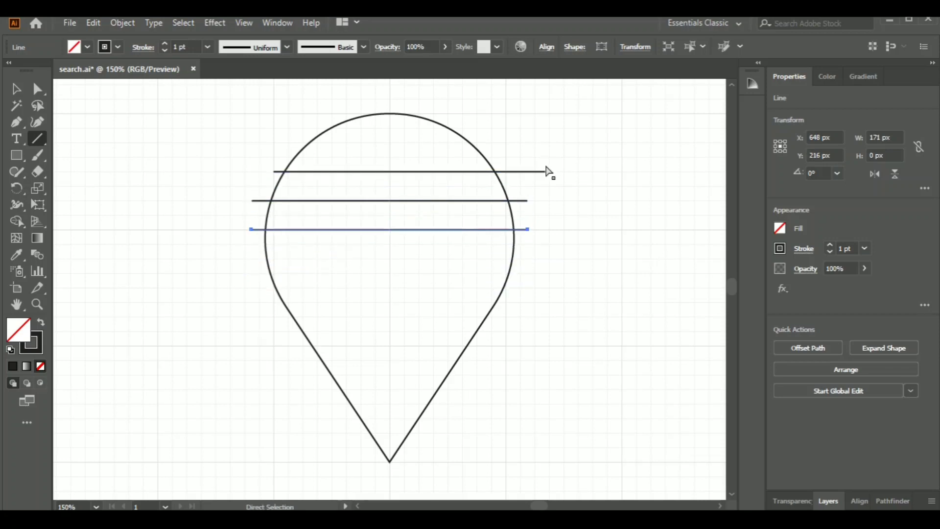
- Paste a fourth horizontal line and move it two grid squares below the third, at Y 234 px
{"action": "key", "text": "ctrl+v"}
{"action": "key", "text": "shift+Up"}
{"action": "key", "text": "shift+Up"}
{"action": "key", "text": "shift+Up"}
{"action": "key", "text": "shift+Down"}
{"action": "key", "text": "shift+Down"}
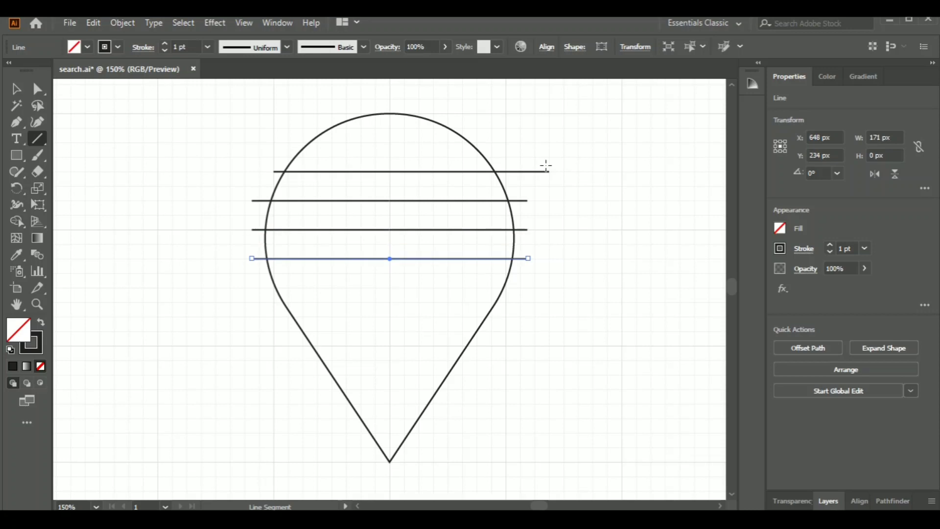
- Paste a fifth horizontal line and nudge it onto the grid, two squares below the fourth
{"action": "key", "text": "ctrl+v"}
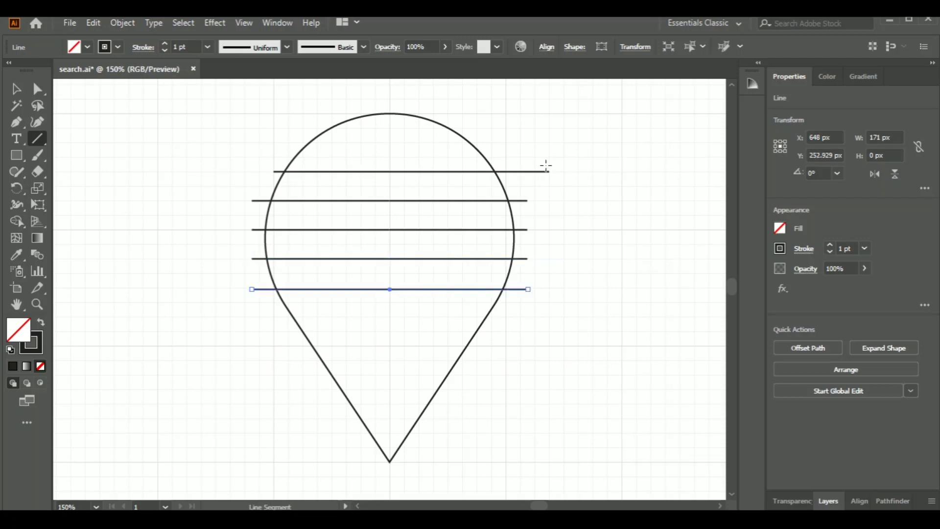
{"action": "key", "text": "shift+Up"}
{"action": "key", "text": "shift+Up"}
{"action": "key", "text": "shift+Up"}
{"action": "key", "text": "shift+Up"}
{"action": "key", "text": "shift+Down"}
{"action": "key", "text": "shift+Down"}
{"action": "key", "text": "shift+Down"}
{"action": "key", "text": "shift+Down"}
- Paste a sixth horizontal line and move it two grid squares below the fifth, at Y 270 px
{"action": "key", "text": "ctrl+v"}
{"action": "key", "text": "shift+Down"}
{"action": "key", "text": "shift+Down"}
{"action": "key", "text": "shift+Down"}
{"action": "key", "text": "shift+Down"}
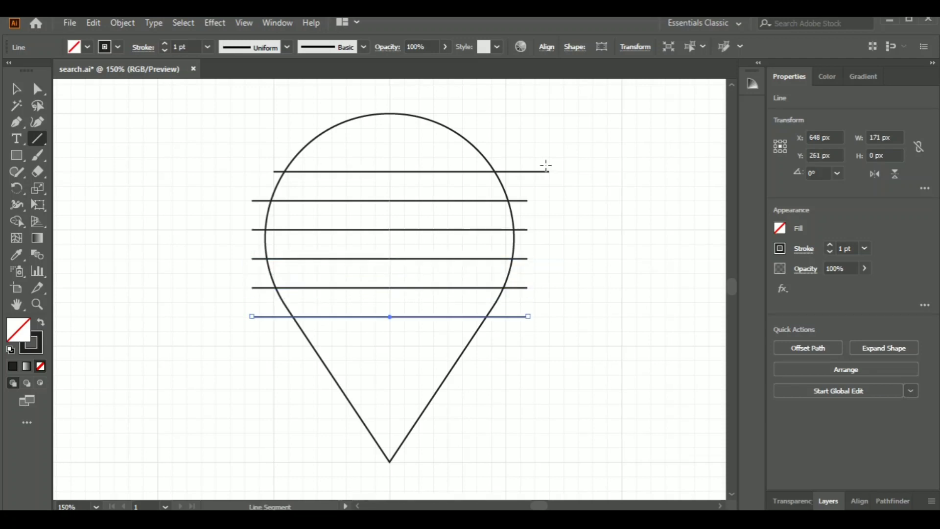
{"action": "key", "text": "ctrl+z"}
{"action": "key", "text": "ctrl+shift+z"}
- Paste a seventh horizontal line and move it two grid squares below the sixth, across the pin's tapering part
{"action": "key", "text": "ctrl+v"}
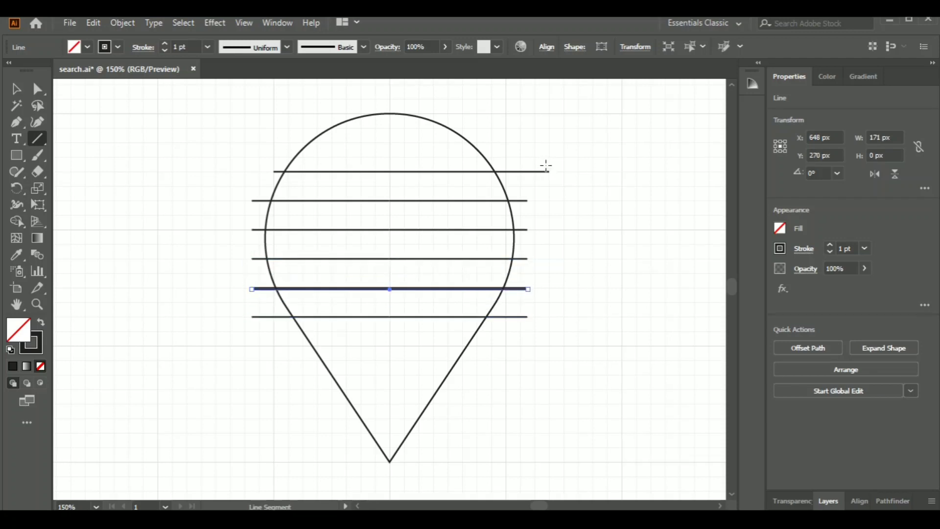
{"action": "key", "text": "shift+Down"}
{"action": "key", "text": "shift+Down"}
{"action": "key", "text": "shift+Down"}
{"action": "key", "text": "shift+Down"}
{"action": "key", "text": "shift+Down"}
{"action": "key", "text": "shift+Down"}
{"action": "key", "text": "shift+Down"}
{"action": "key", "text": "shift+Down"}
- Paste an eighth horizontal line and move it two grid squares below the seventh
{"action": "key", "text": "ctrl+v"}
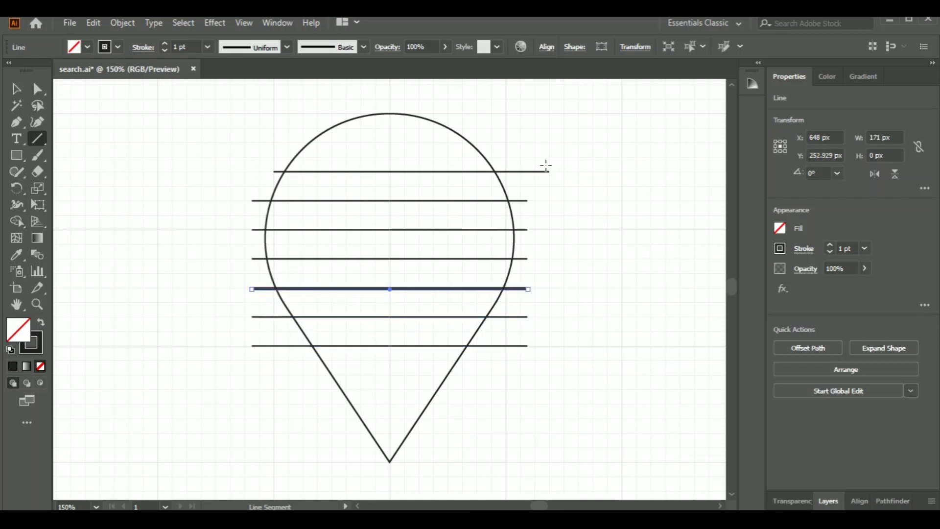
{"action": "key", "text": "shift+Down"}
{"action": "key", "text": "shift+Down"}
{"action": "key", "text": "shift+Down"}
{"action": "key", "text": "shift+Down"}
{"action": "key", "text": "shift+Down"}
{"action": "key", "text": "shift+Down"}
{"action": "key", "text": "shift+Down"}
{"action": "key", "text": "shift+Down"}
{"action": "key", "text": "shift+Down"}
{"action": "key", "text": "shift+Down"}
{"action": "key", "text": "shift+Down"}
{"action": "key", "text": "shift+Down"}
- Paste a ninth horizontal line and move it two grid squares below the eighth, at Y 324 px near the pin's tip
{"action": "key", "text": "ctrl+v"}
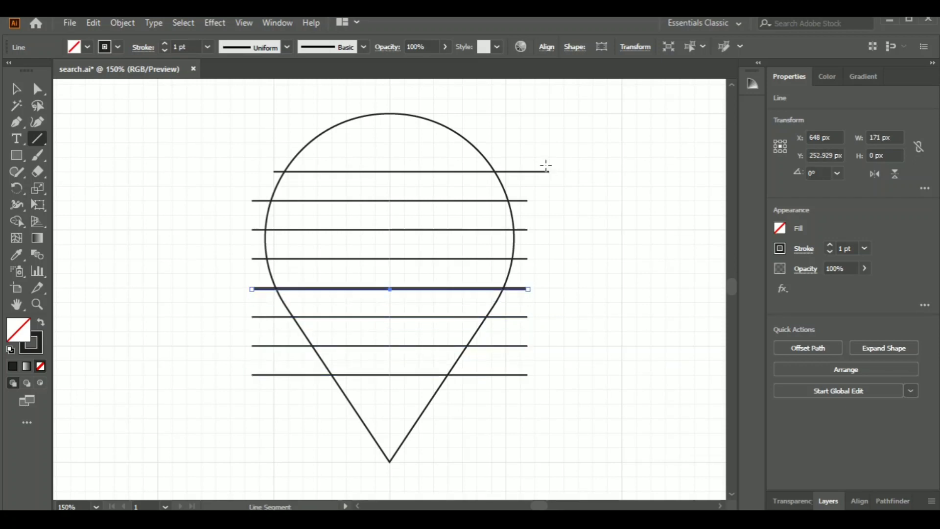
{"action": "key", "text": "shift+Down"}
{"action": "key", "text": "shift+Down"}
{"action": "key", "text": "shift+Down"}
{"action": "key", "text": "shift+Down"}
{"action": "key", "text": "shift+Down"}
{"action": "key", "text": "shift+Down"}
{"action": "key", "text": "shift+Down"}
{"action": "key", "text": "shift+Down"}
{"action": "key", "text": "shift+Down"}
{"action": "key", "text": "shift+Down"}
{"action": "key", "text": "shift+Down"}
{"action": "key", "text": "shift+Down"}
{"action": "key", "text": "shift+Down"}
{"action": "key", "text": "shift+Down"}
{"action": "key", "text": "shift+Down"}
{"action": "key", "text": "shift+Down"}
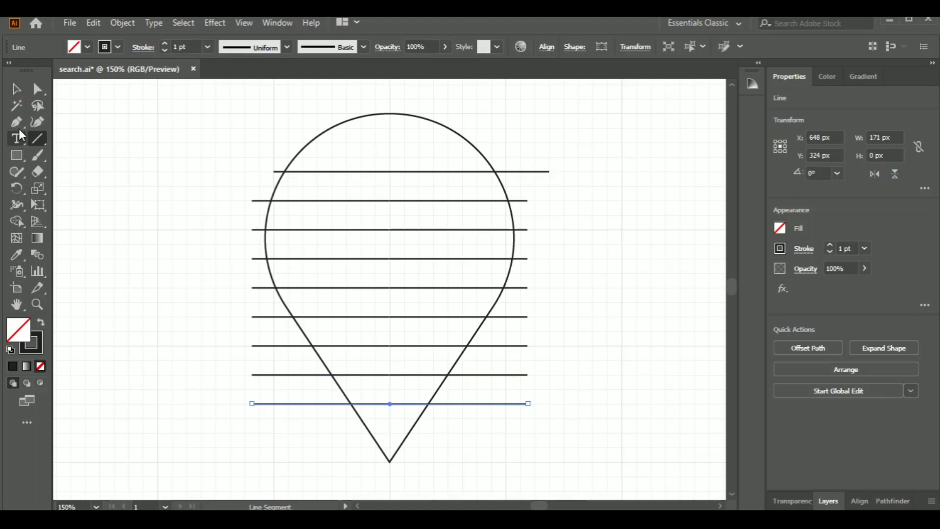
- Select all nine horizontal lines without the pin outline and paste a duplicate of the whole set
{"action": "key", "text": "v"}
{"action": "left_click_drag", "start_coordinate": [523, 161], "coordinate": [565, 422]}
{"action": "key", "text": "a"}
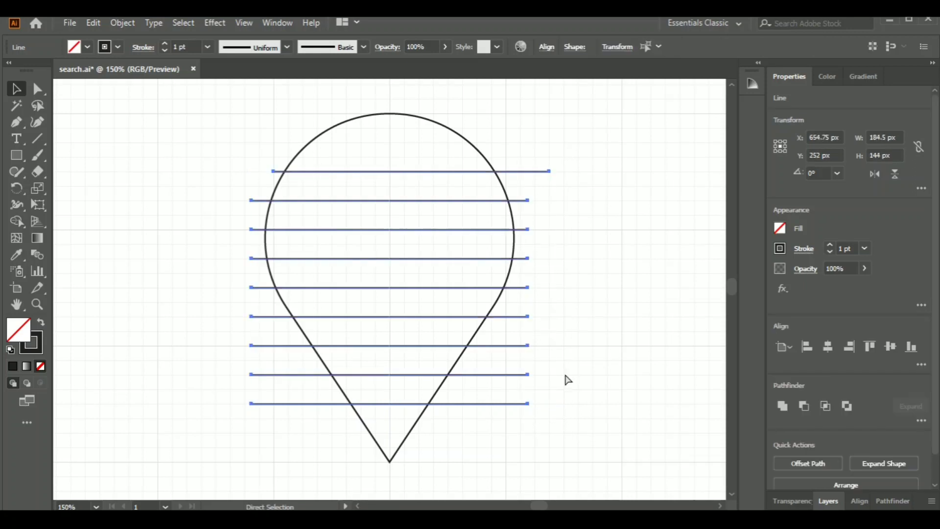
{"action": "key", "text": "v"}
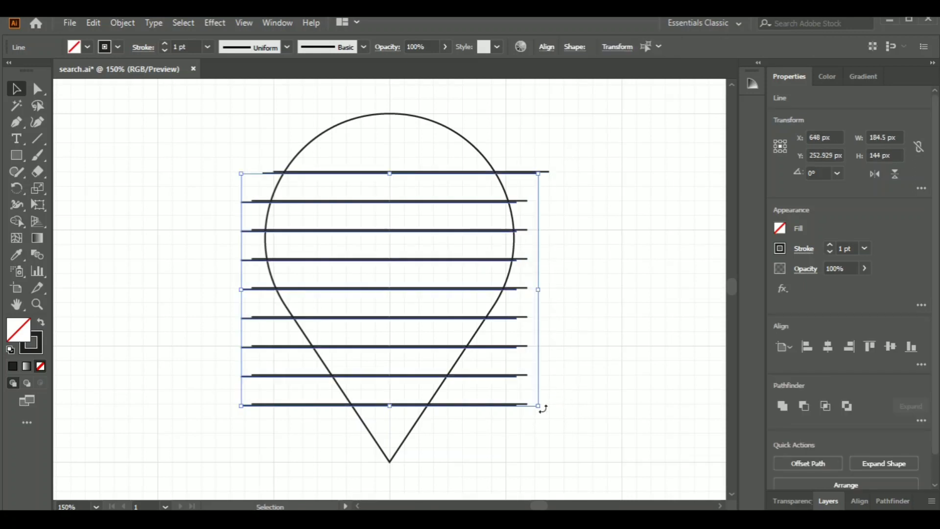
- Rotate the duplicated line set 90° to cross the horizontal lines, and select the whole grid with the pin outline for Shape Builder
{"action": "left_click_drag", "start_coordinate": [542, 408], "coordinate": [328, 482]}
{"action": "left_click", "coordinate": [616, 355]}
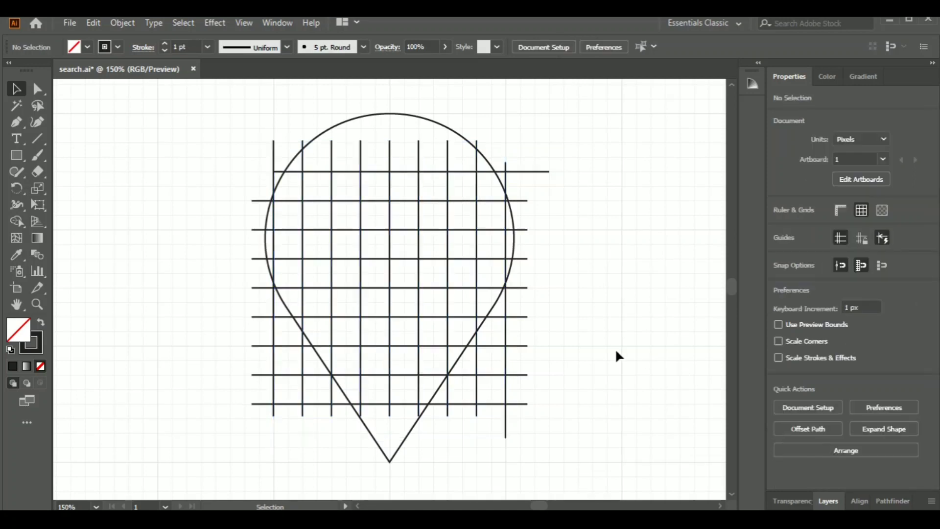
{"action": "left_click_drag", "start_coordinate": [245, 127], "coordinate": [598, 459]}
{"action": "left_click", "coordinate": [19, 223]}
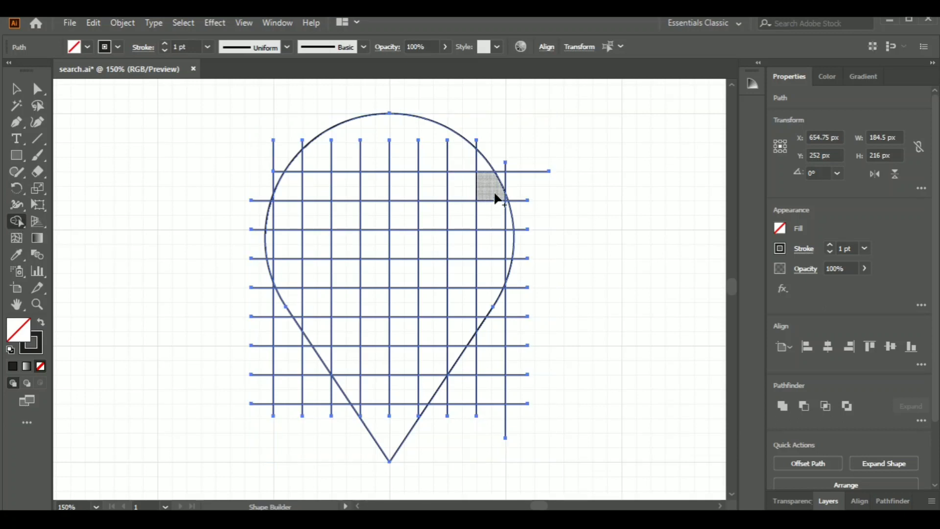
{"action": "left_click_drag", "start_coordinate": [500, 188], "coordinate": [293, 189]}
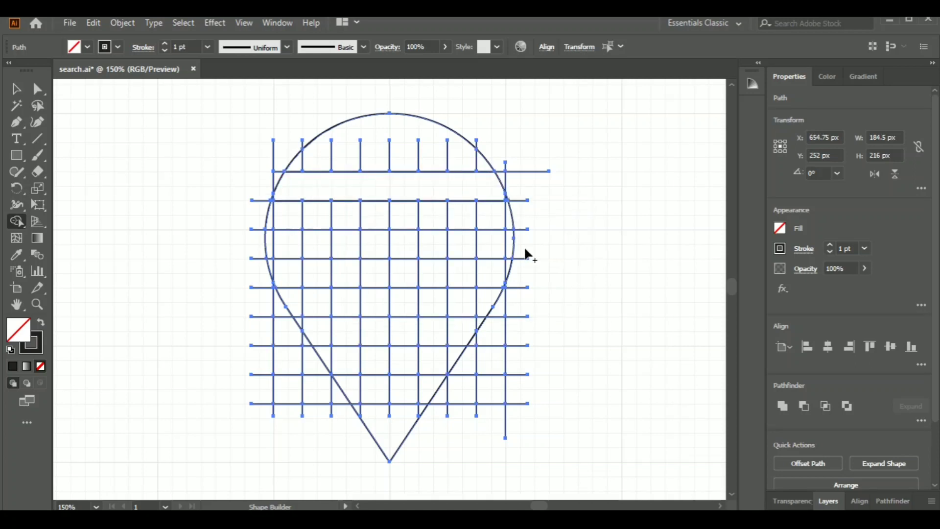
{"action": "mouse_move", "coordinate": [510, 218]}
{"action": "left_mouse_down"}
{"action": "mouse_move", "coordinate": [268, 218]}
{"action": "mouse_move", "coordinate": [272, 234]}
{"action": "mouse_move", "coordinate": [290, 239]}
{"action": "mouse_move", "coordinate": [290, 268]}
{"action": "mouse_move", "coordinate": [273, 266]}
{"action": "mouse_move", "coordinate": [307, 271]}
{"action": "mouse_move", "coordinate": [306, 236]}
{"action": "mouse_move", "coordinate": [314, 283]}
{"action": "mouse_move", "coordinate": [293, 283]}
{"action": "mouse_move", "coordinate": [302, 298]}
{"action": "mouse_move", "coordinate": [480, 298]}
{"action": "mouse_move", "coordinate": [479, 319]}
{"action": "mouse_move", "coordinate": [468, 324]}
{"action": "mouse_move", "coordinate": [373, 332]}
{"action": "left_mouse_up"}
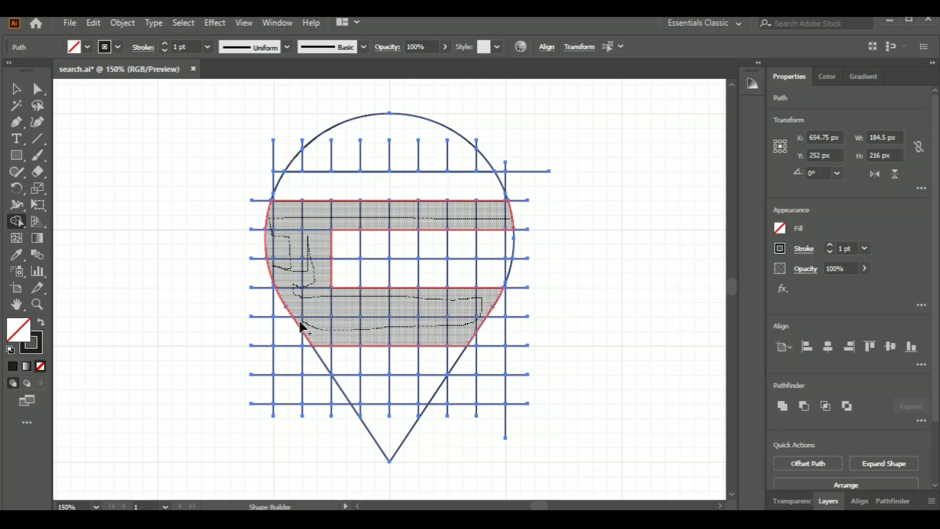
{"action": "left_click_drag", "start_coordinate": [301, 326], "coordinate": [356, 339]}
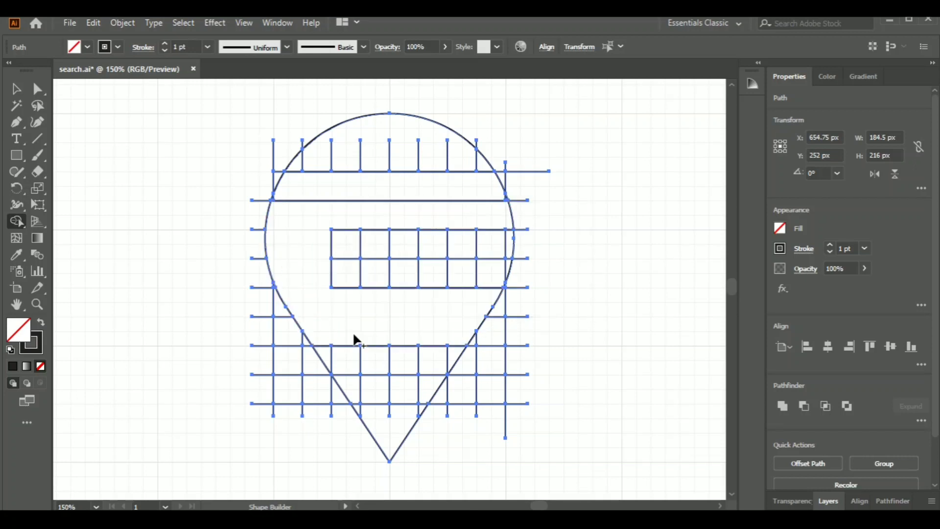
{"action": "key", "text": "ctrl+z"}
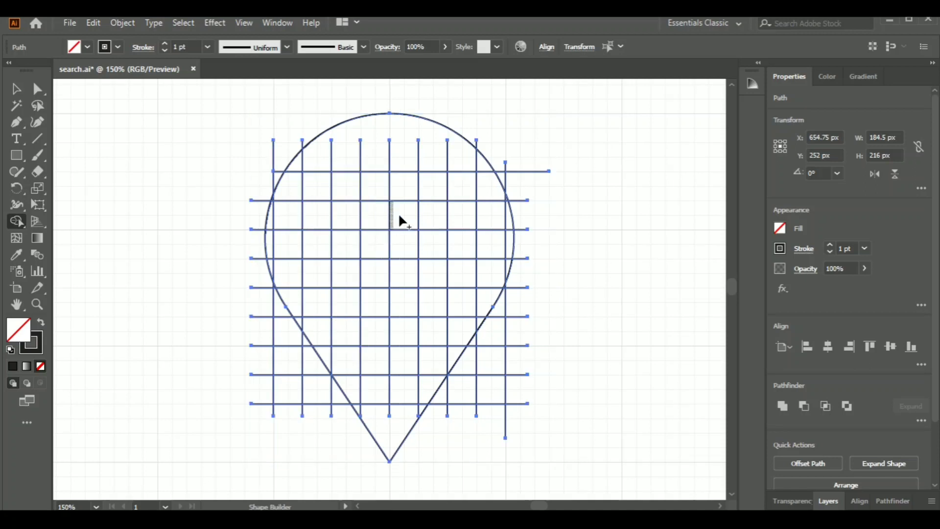
- Merge the cells inside the pin into a continuous S-shaped band, with a separate strip and a triangular tip below it
{"action": "mouse_move", "coordinate": [509, 222]}
{"action": "left_mouse_down"}
{"action": "mouse_move", "coordinate": [272, 218]}
{"action": "mouse_move", "coordinate": [271, 238]}
{"action": "mouse_move", "coordinate": [282, 239]}
{"action": "mouse_move", "coordinate": [272, 262]}
{"action": "mouse_move", "coordinate": [285, 266]}
{"action": "mouse_move", "coordinate": [508, 263]}
{"action": "mouse_move", "coordinate": [488, 296]}
{"action": "mouse_move", "coordinate": [471, 297]}
{"action": "mouse_move", "coordinate": [467, 318]}
{"action": "mouse_move", "coordinate": [479, 317]}
{"action": "mouse_move", "coordinate": [459, 328]}
{"action": "mouse_move", "coordinate": [298, 324]}
{"action": "left_mouse_up"}
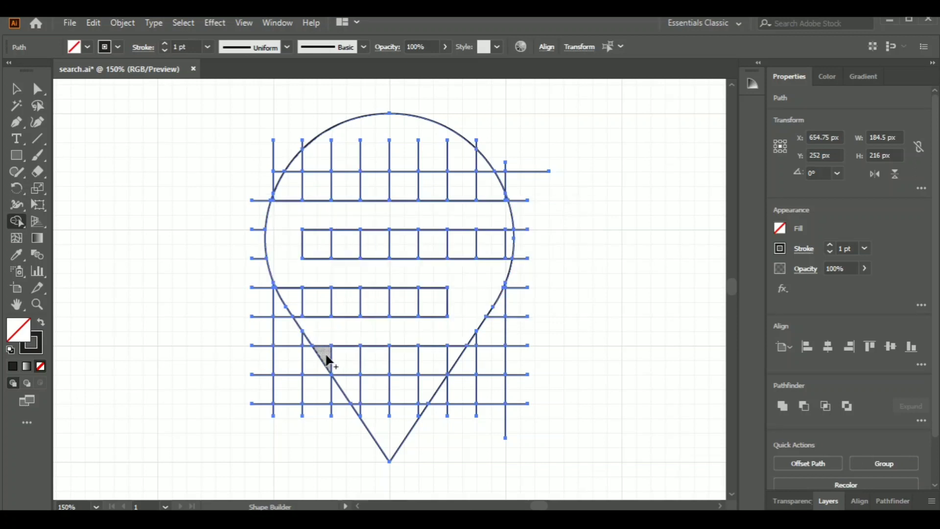
{"action": "left_click_drag", "start_coordinate": [346, 356], "coordinate": [450, 361]}
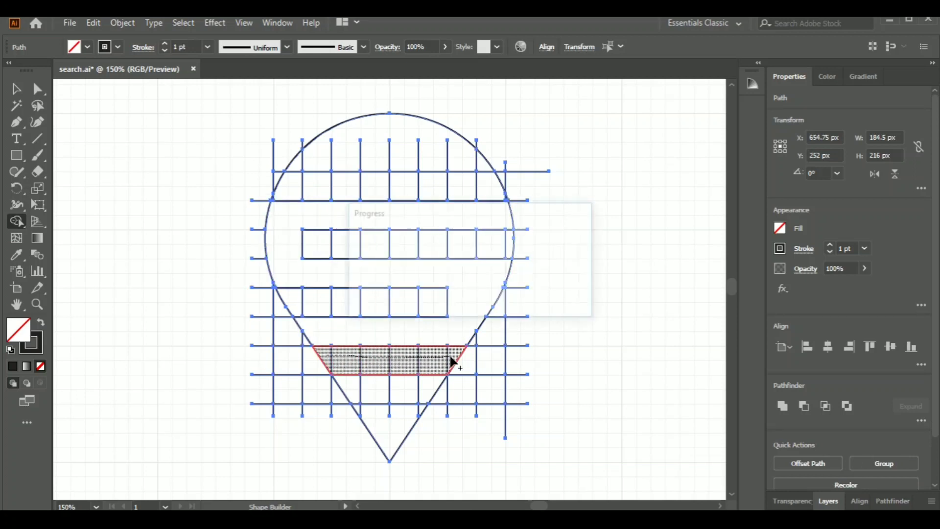
{"action": "left_click_drag", "start_coordinate": [368, 399], "coordinate": [441, 397]}
{"action": "mouse_move", "coordinate": [352, 388]}
{"action": "left_mouse_down"}
{"action": "mouse_move", "coordinate": [425, 389]}
{"action": "mouse_move", "coordinate": [400, 424]}
{"action": "left_mouse_up"}
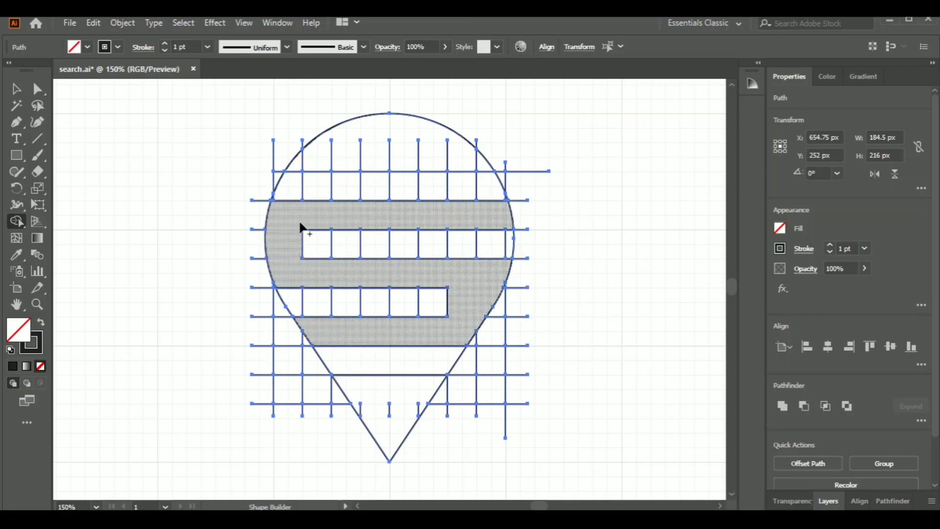
- Merge the cells above the S into a strip and a domed cap, and extend the strips above and below the S past the outline
{"action": "left_click_drag", "start_coordinate": [290, 183], "coordinate": [489, 192]}
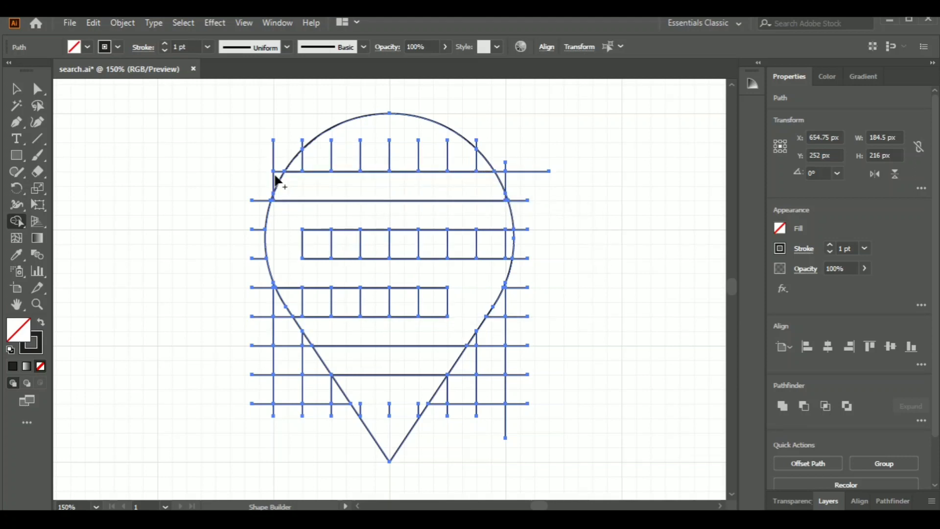
{"action": "mouse_move", "coordinate": [275, 179]}
{"action": "left_mouse_down"}
{"action": "mouse_move", "coordinate": [302, 185]}
{"action": "mouse_move", "coordinate": [497, 185]}
{"action": "left_mouse_up"}
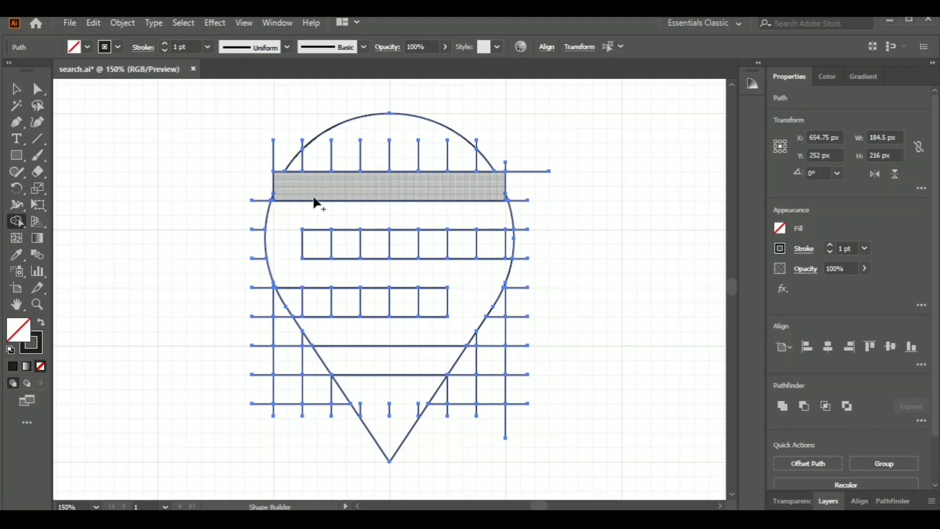
{"action": "mouse_move", "coordinate": [296, 163]}
{"action": "left_mouse_down"}
{"action": "mouse_move", "coordinate": [344, 155]}
{"action": "mouse_move", "coordinate": [492, 171]}
{"action": "left_mouse_up"}
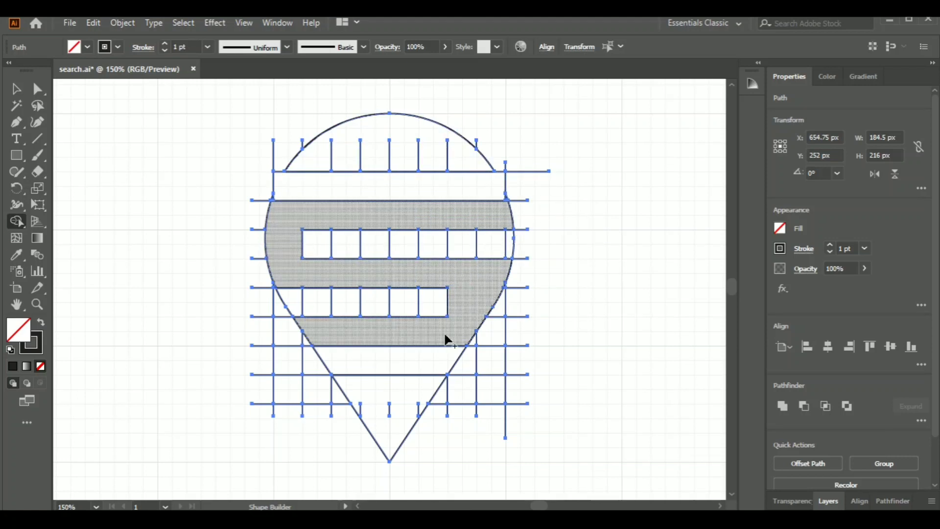
{"action": "mouse_move", "coordinate": [301, 364]}
{"action": "left_mouse_down"}
{"action": "mouse_move", "coordinate": [507, 368]}
{"action": "mouse_move", "coordinate": [451, 394]}
{"action": "left_mouse_up"}
{"action": "mouse_move", "coordinate": [361, 408]}
{"action": "left_mouse_down"}
{"action": "mouse_move", "coordinate": [414, 411]}
{"action": "mouse_move", "coordinate": [424, 399]}
{"action": "left_mouse_up"}
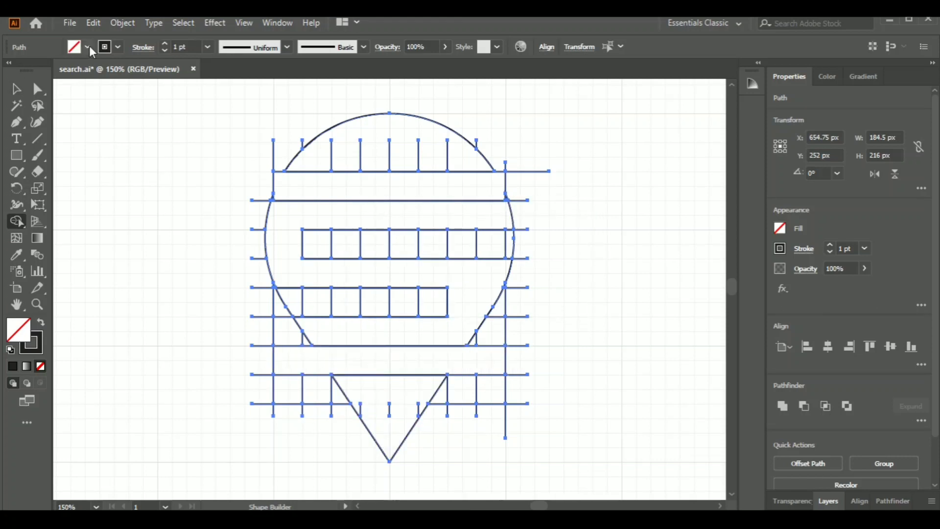
- Fill the domed cap, the S-shaped band and the triangular tip with black using Shape Builder, and check the paths in outline view
{"action": "left_click", "coordinate": [87, 46]}
{"action": "left_click", "coordinate": [37, 70]}
{"action": "key", "text": "Escape"}
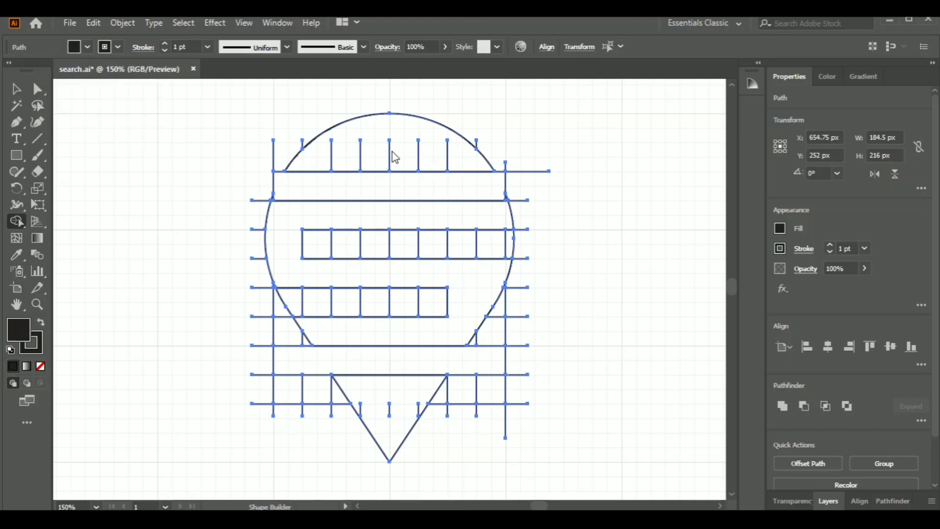
{"action": "left_click", "coordinate": [460, 160]}
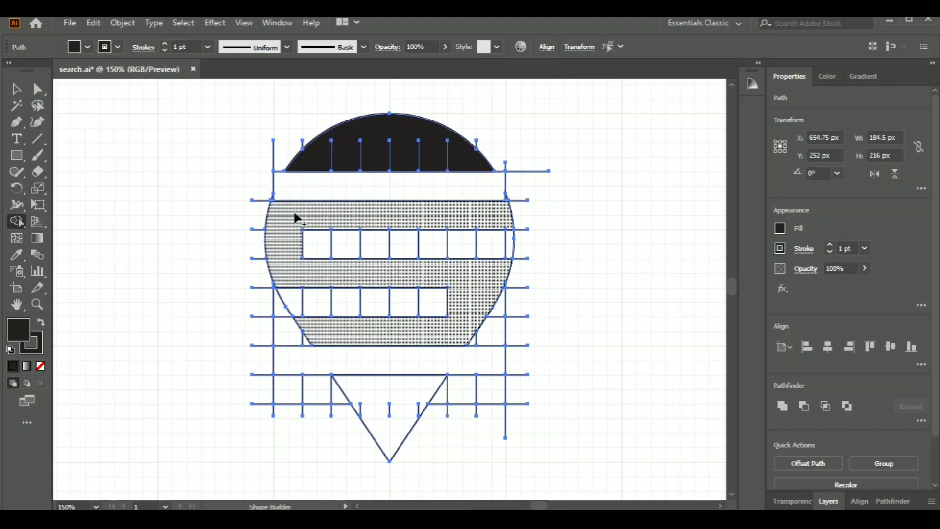
{"action": "mouse_move", "coordinate": [293, 210]}
{"action": "left_mouse_down"}
{"action": "mouse_move", "coordinate": [410, 215]}
{"action": "mouse_move", "coordinate": [448, 237]}
{"action": "mouse_move", "coordinate": [457, 267]}
{"action": "left_mouse_up"}
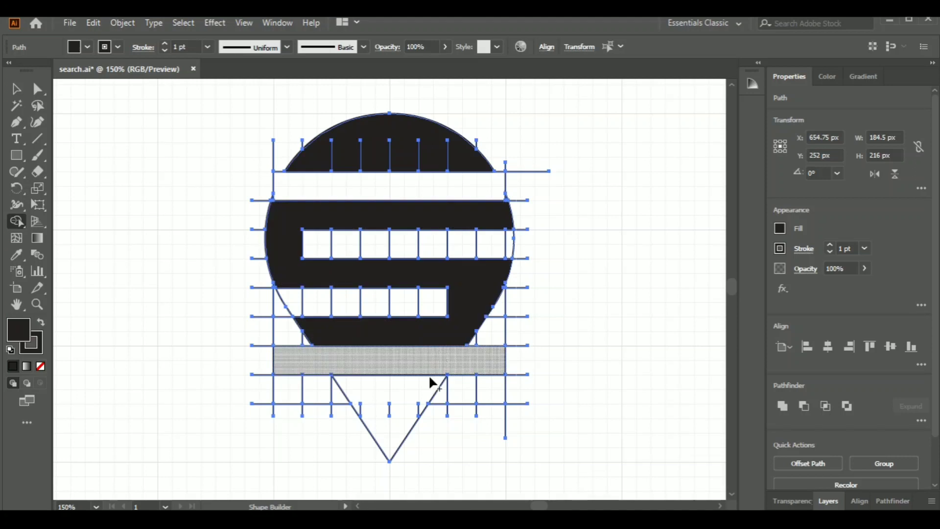
{"action": "left_click", "coordinate": [390, 394]}
{"action": "key", "text": "ctrl+y"}
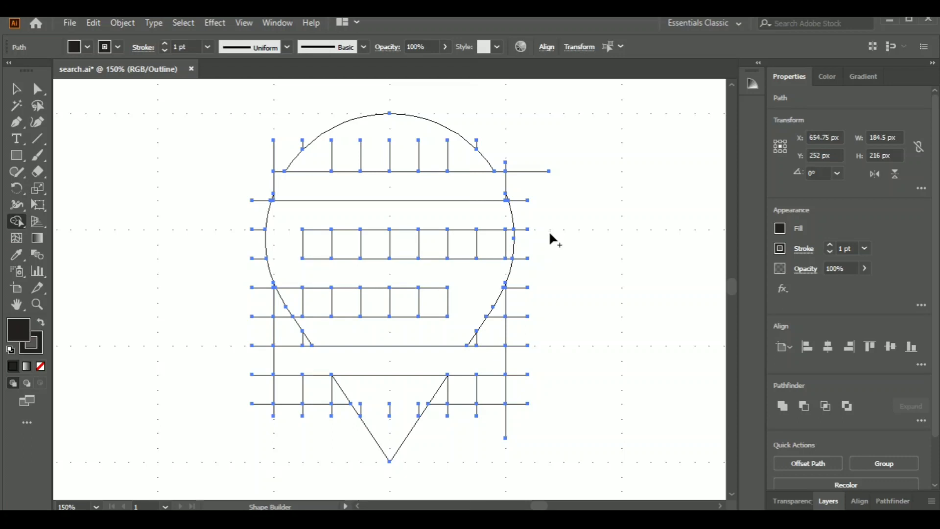
{"action": "key", "text": "ctrl+y"}
- Delete the stray line segments beside the gap between the domed cap and the S-shaped band
{"action": "left_click", "coordinate": [16, 89]}
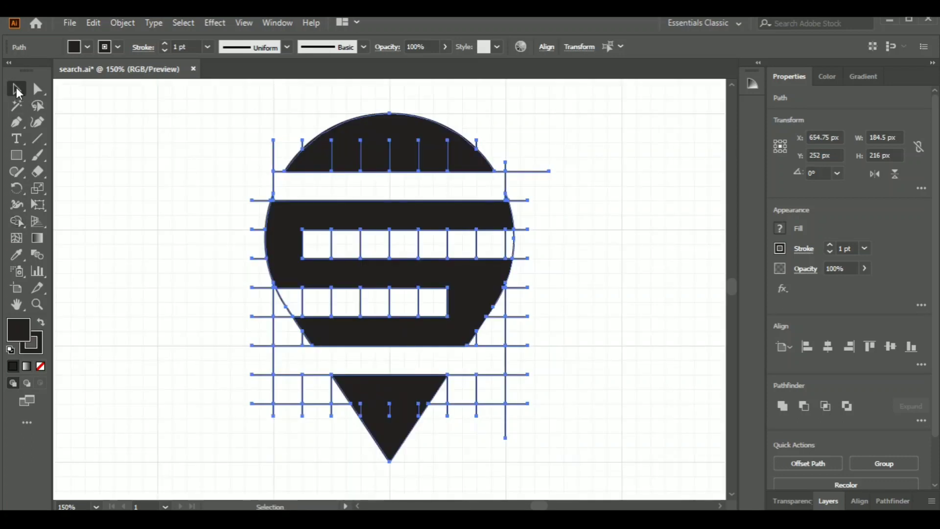
{"action": "left_click", "coordinate": [712, 259]}
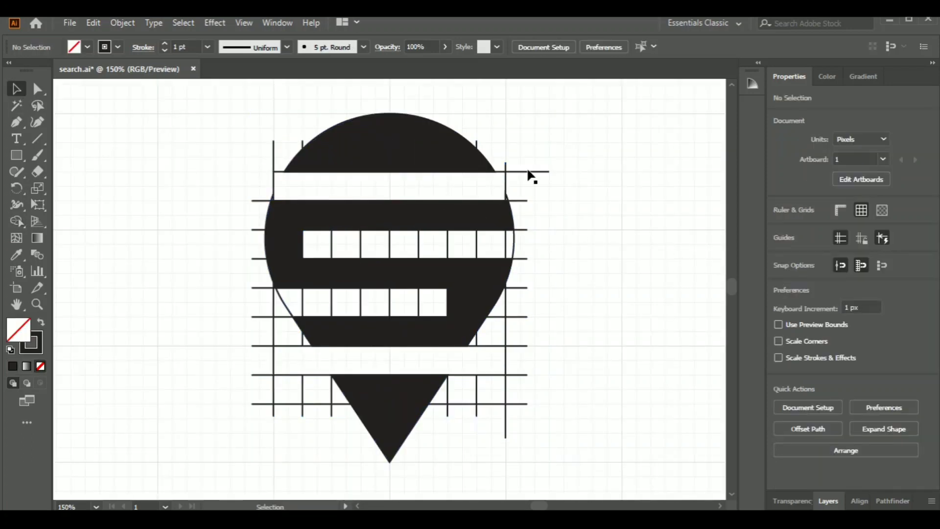
{"action": "mouse_move", "coordinate": [534, 189]}
{"action": "left_mouse_down"}
{"action": "mouse_move", "coordinate": [542, 190]}
{"action": "mouse_move", "coordinate": [511, 198]}
{"action": "mouse_move", "coordinate": [520, 201]}
{"action": "left_mouse_up"}
{"action": "key", "text": "Delete"}
{"action": "key", "text": "Delete"}
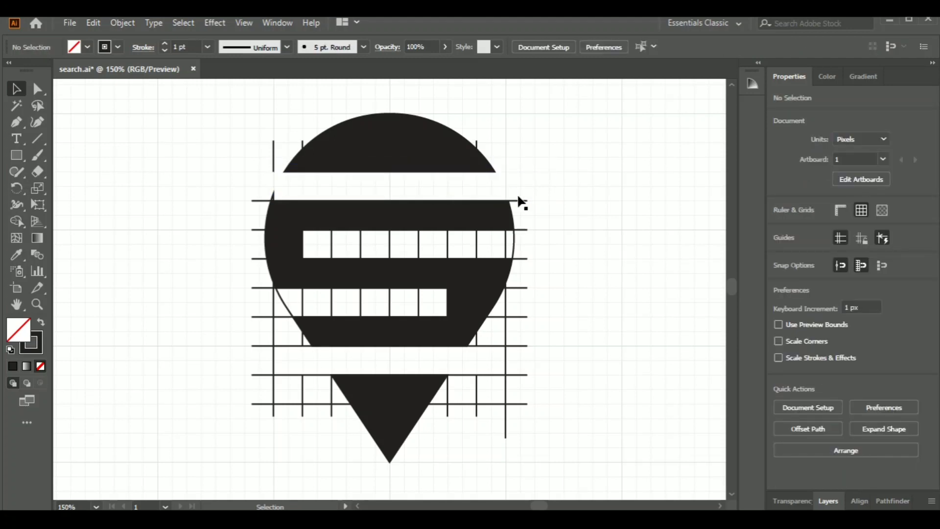
{"action": "left_click_drag", "start_coordinate": [275, 169], "coordinate": [277, 172]}
{"action": "key", "text": "Delete"}
- Move the black cap, S-shaped band and tip together clear of the grid lines, and delete all leftover line pieces
{"action": "left_click", "coordinate": [361, 152]}
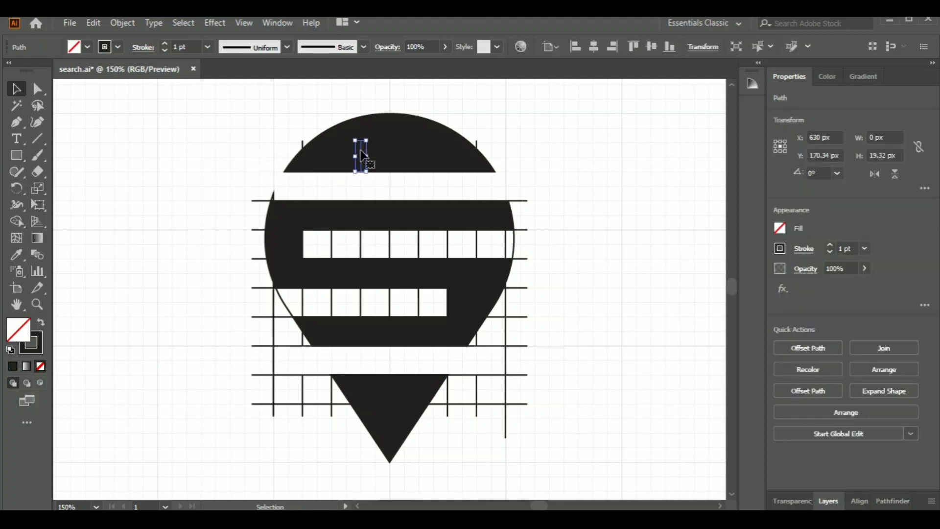
{"action": "left_click", "coordinate": [388, 134]}
{"action": "left_click", "coordinate": [403, 224], "text": "shift"}
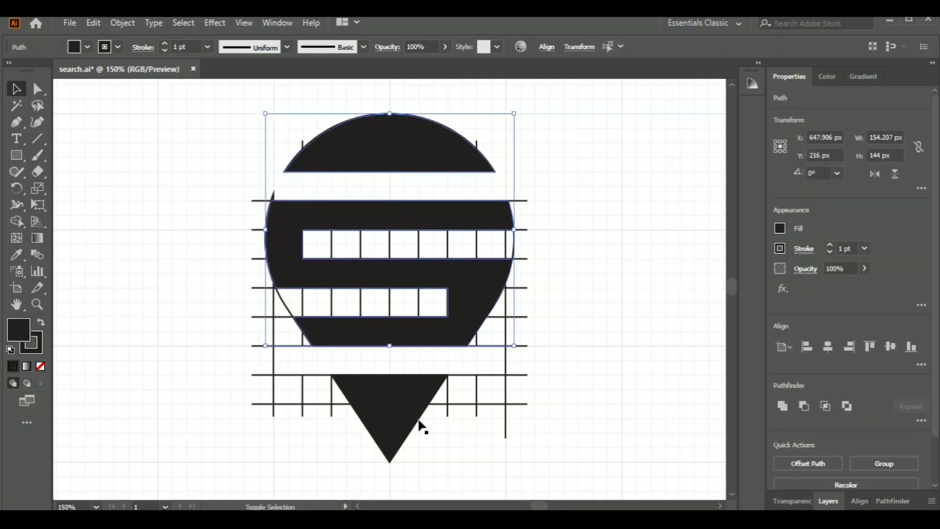
{"action": "left_click", "coordinate": [389, 445], "text": "shift"}
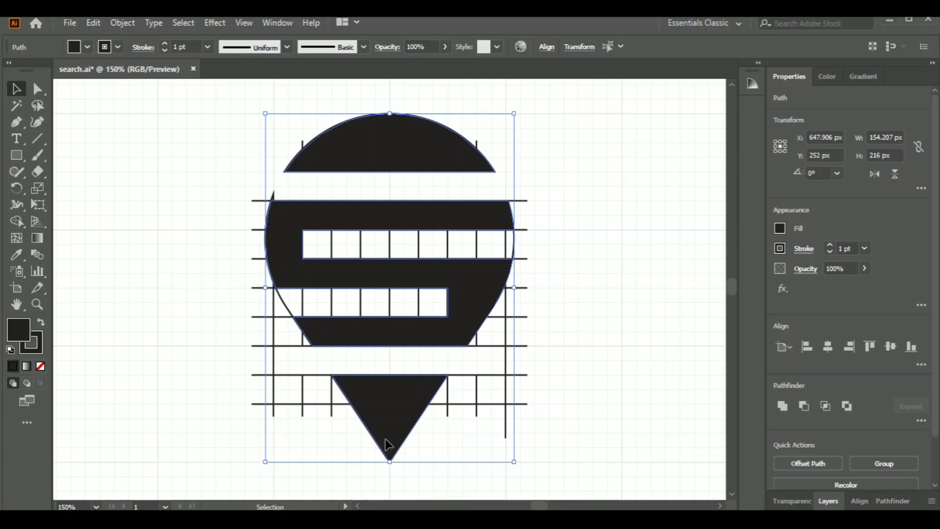
{"action": "left_click_drag", "start_coordinate": [387, 444], "coordinate": [672, 421]}
{"action": "mouse_move", "coordinate": [181, 108]}
{"action": "left_mouse_down"}
{"action": "mouse_move", "coordinate": [472, 295]}
{"action": "mouse_move", "coordinate": [531, 440]}
{"action": "left_mouse_up"}
{"action": "key", "text": "Delete"}
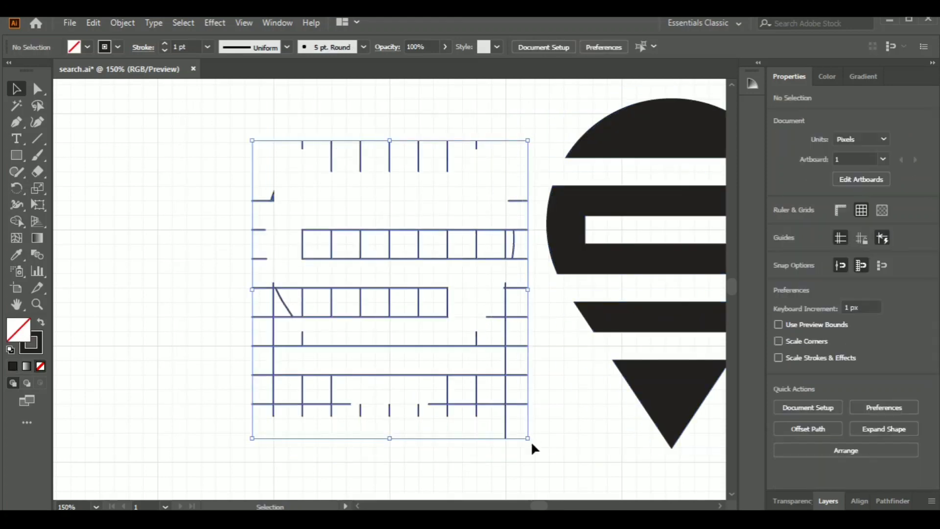
- Move the black pin shapes back onto the middle of the artboard, at about X 617 px, Y 333 px
{"action": "key", "text": "ctrl+minus"}
{"action": "key", "text": "ctrl+minus"}
{"action": "left_click_drag", "start_coordinate": [455, 180], "coordinate": [589, 389]}
{"action": "left_click_drag", "start_coordinate": [558, 293], "coordinate": [411, 357]}
{"action": "key", "text": "a"}
{"action": "key", "text": "ctrl+minus"}
{"action": "key", "text": "ctrl+minus"}
{"action": "key", "text": "ctrl+minus"}
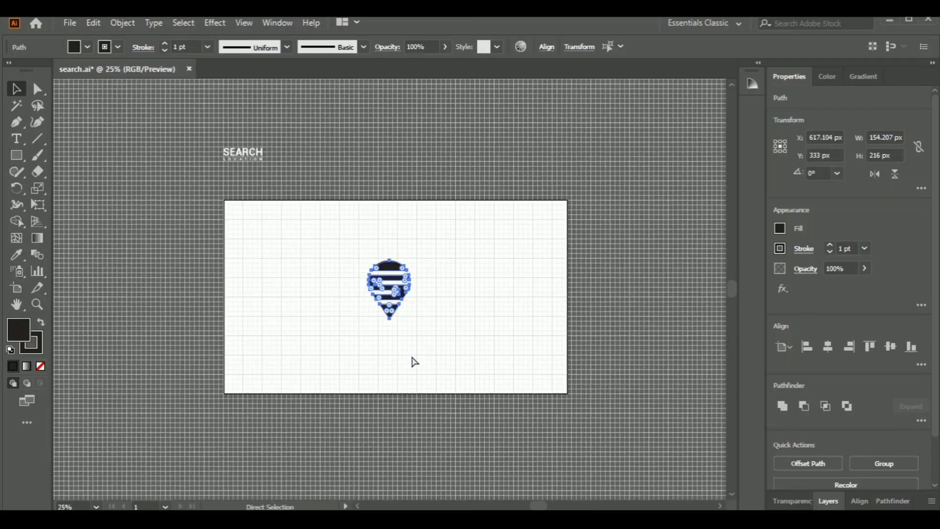
{"action": "key", "text": "ctrl+plus"}
{"action": "key", "text": "v"}
{"action": "left_click", "coordinate": [434, 318]}
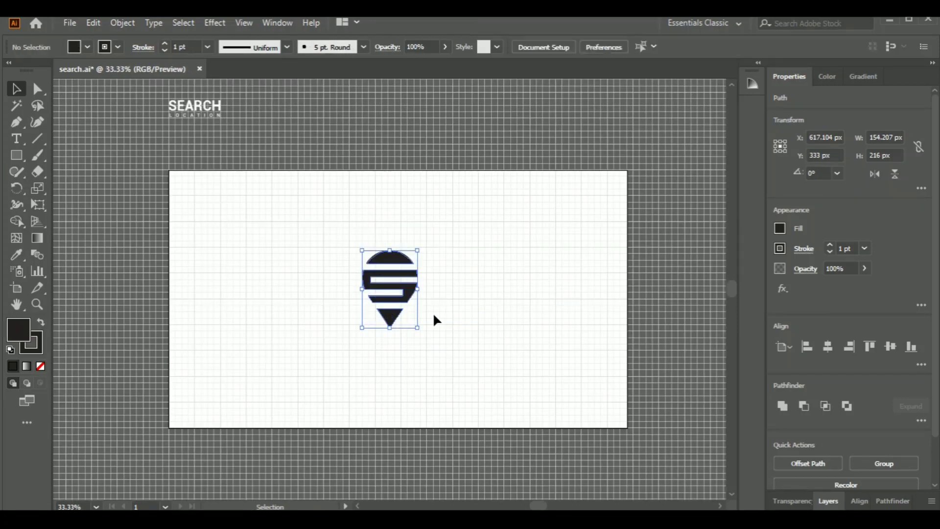
- Group the cap, S-shaped band and tip of the pin into one object
{"action": "left_click_drag", "start_coordinate": [356, 242], "coordinate": [431, 349]}
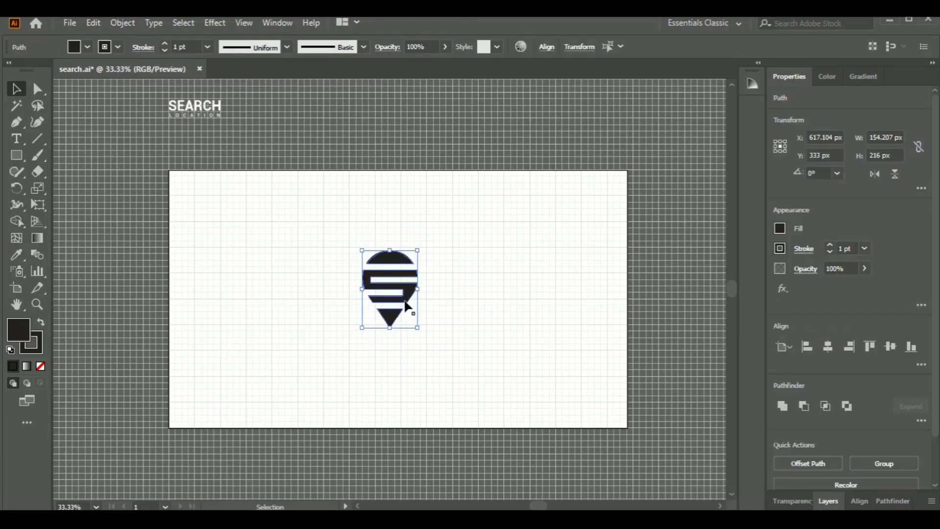
{"action": "right_click", "coordinate": [405, 299]}
{"action": "left_click", "coordinate": [437, 310]}
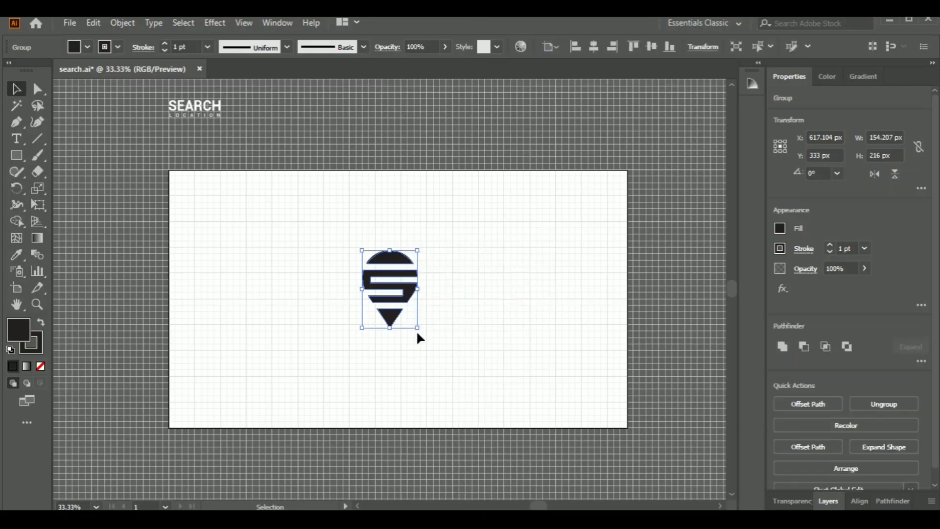
- Scale the pin group proportionally to about 257 x 360 px and move it up to about X 651 px, Y 252 px
{"action": "left_click_drag", "start_coordinate": [417, 328], "coordinate": [435, 344]}
{"action": "left_click_drag", "start_coordinate": [461, 367], "coordinate": [474, 375]}
{"action": "left_click_drag", "start_coordinate": [438, 323], "coordinate": [430, 266]}
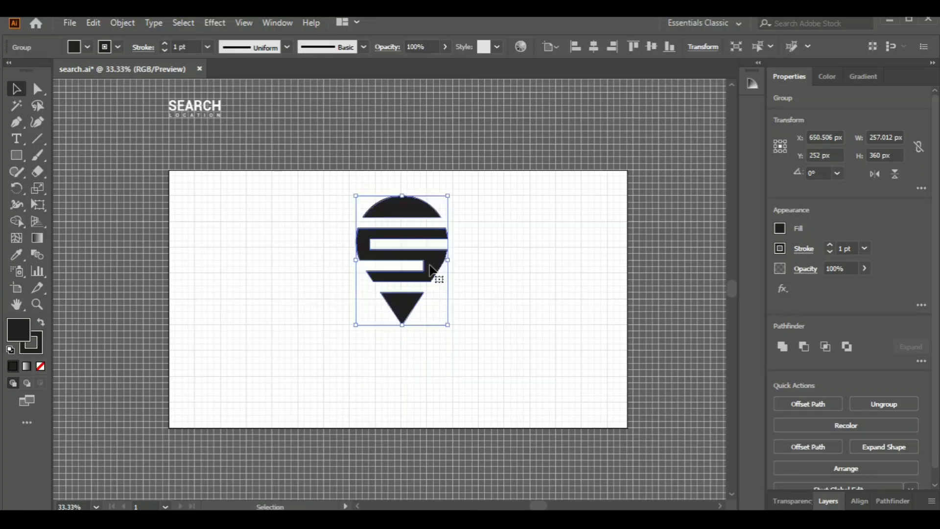
{"action": "left_click", "coordinate": [507, 333]}
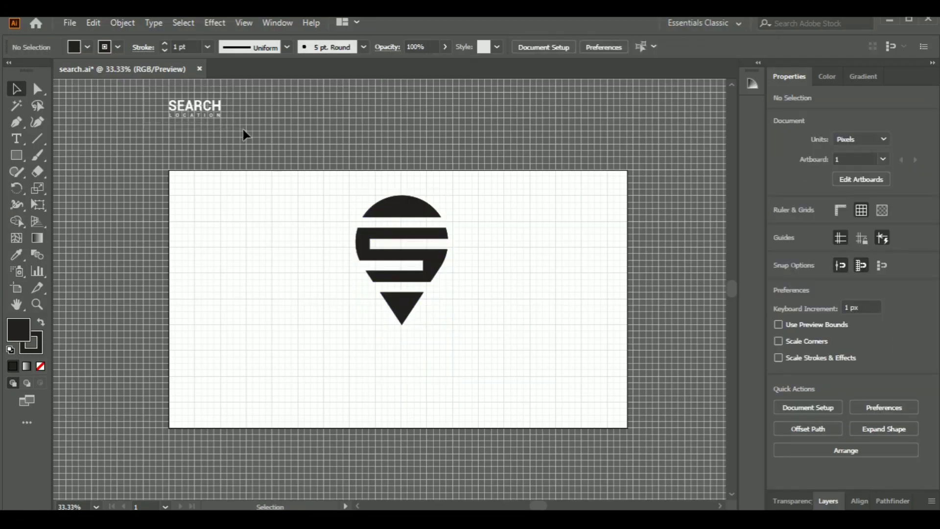
- Move the SEARCH LOCATION text onto the artboard just below the pin's tip and set its fill to black
{"action": "left_click", "coordinate": [216, 113]}
{"action": "left_click_drag", "start_coordinate": [215, 114], "coordinate": [420, 347]}
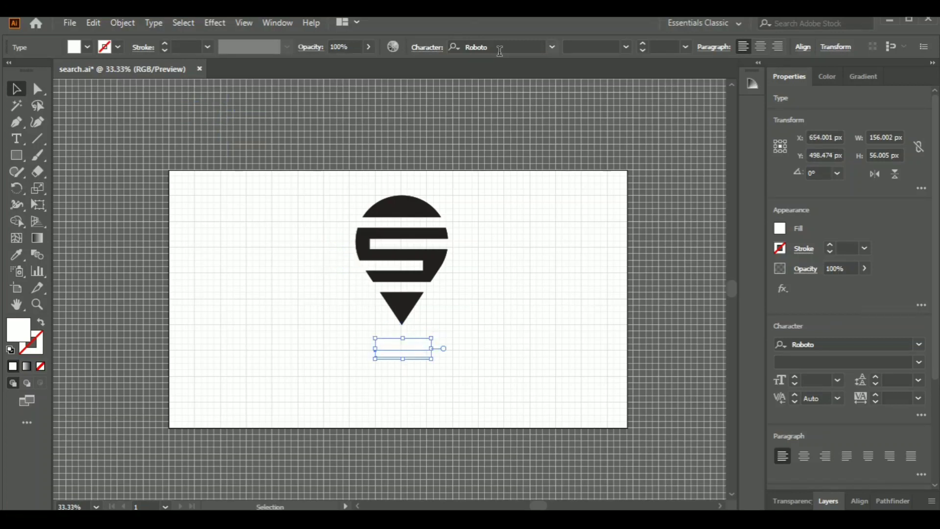
{"action": "left_click", "coordinate": [87, 46]}
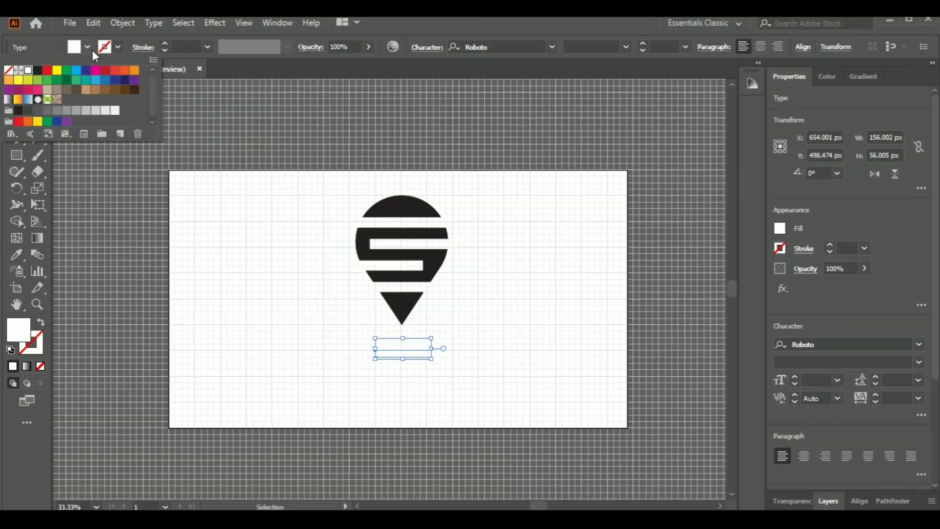
{"action": "left_click", "coordinate": [30, 81]}
{"action": "left_click", "coordinate": [506, 297]}
- Select the pin group with the SEARCH LOCATION text and align both to the artboard's horizontal centre
{"action": "left_click_drag", "start_coordinate": [367, 203], "coordinate": [451, 319]}
{"action": "left_click_drag", "start_coordinate": [314, 176], "coordinate": [499, 372]}
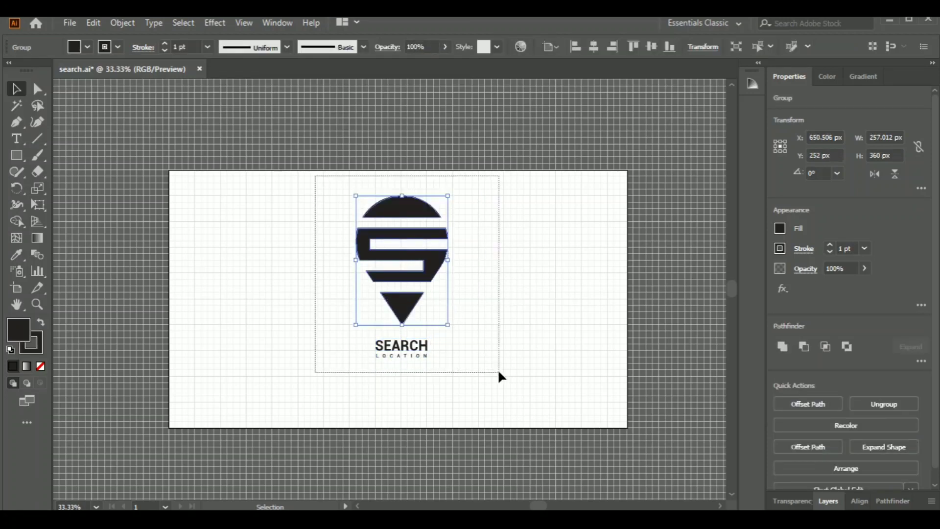
{"action": "left_click_drag", "start_coordinate": [547, 110], "coordinate": [519, 63]}
{"action": "left_click", "coordinate": [466, 46]}
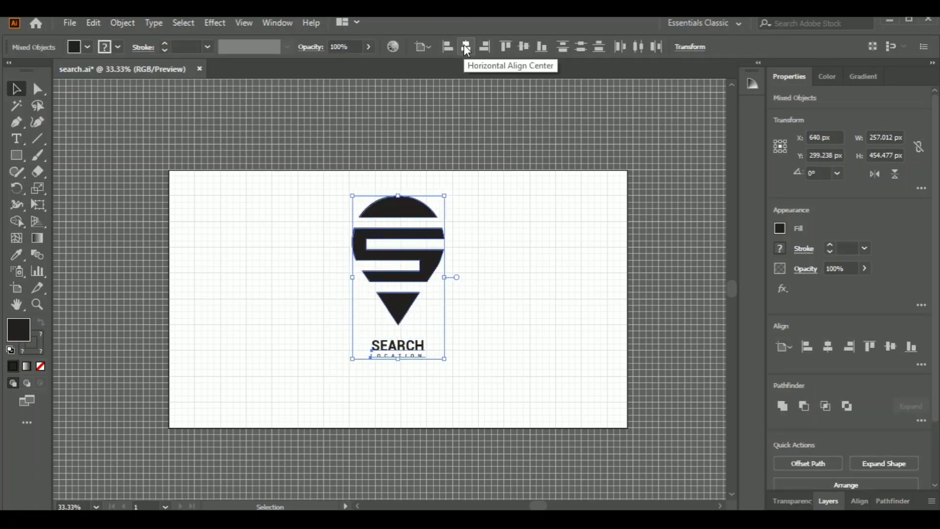
{"action": "left_click", "coordinate": [542, 301]}
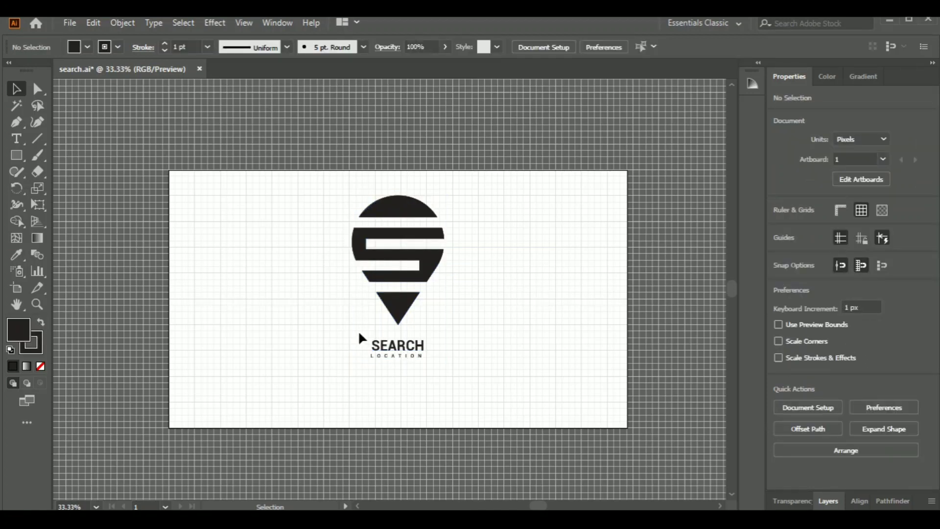
- Select the SEARCH LOCATION text and move it up to about Y 453 px, against the pin's tip
{"action": "left_click_drag", "start_coordinate": [360, 333], "coordinate": [470, 394]}
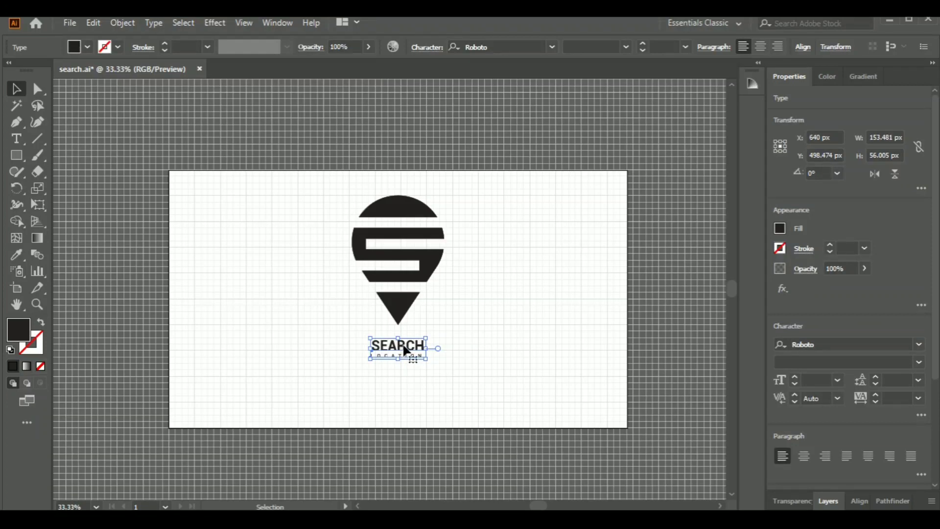
{"action": "key", "text": "Up"}
{"action": "key", "text": "Up"}
{"action": "key", "text": "Up"}
{"action": "key", "text": "Up"}
{"action": "key", "text": "Up"}
{"action": "key", "text": "Up"}
{"action": "key", "text": "Up"}
{"action": "key", "text": "Up"}
{"action": "key", "text": "Up"}
{"action": "key", "text": "Up"}
{"action": "key", "text": "Up"}
{"action": "key", "text": "Up"}
{"action": "key", "text": "Up"}
{"action": "key", "text": "Up"}
{"action": "key", "text": "Up"}
{"action": "key", "text": "Up"}
{"action": "key", "text": "Up"}
{"action": "key", "text": "Up"}
{"action": "key", "text": "Up"}
{"action": "key", "text": "Up"}
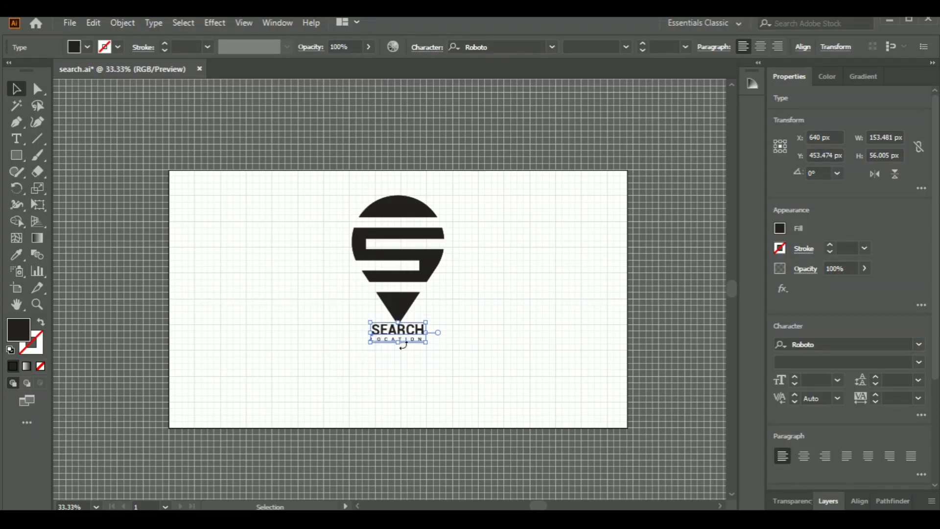
- Move the SEARCH LOCATION text down to leave a clear gap below the pin's tip, and deselect it
{"action": "key", "text": "ctrl+equal"}
{"action": "key", "text": "ctrl+equal"}
{"action": "key", "text": "ctrl+equal"}
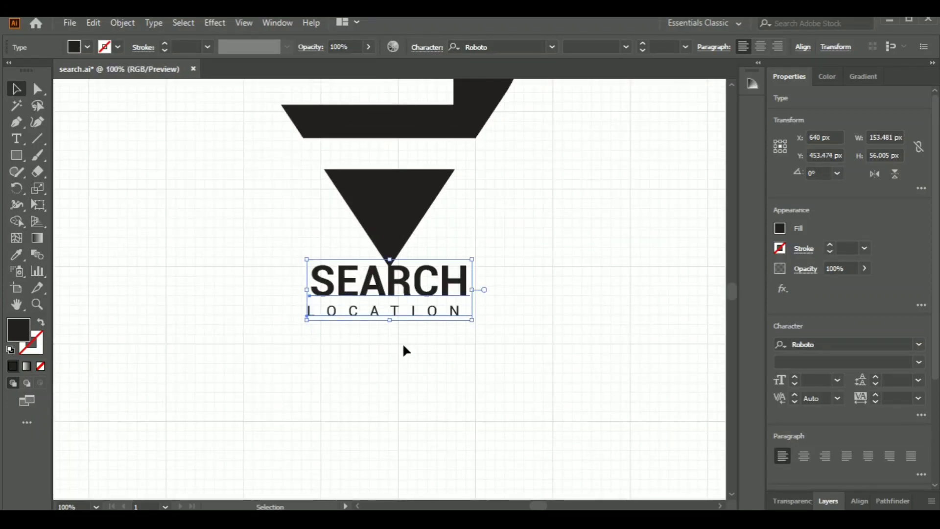
{"action": "key", "text": "Down"}
{"action": "key", "text": "Down"}
{"action": "key", "text": "Down"}
{"action": "key", "text": "Down"}
{"action": "key", "text": "Down"}
{"action": "key", "text": "Down"}
{"action": "key", "text": "Down"}
{"action": "key", "text": "Down"}
{"action": "key", "text": "Down"}
{"action": "key", "text": "Down"}
{"action": "key", "text": "Down"}
{"action": "key", "text": "Down"}
{"action": "key", "text": "Down"}
{"action": "key", "text": "Down"}
{"action": "key", "text": "Down"}
{"action": "key", "text": "Down"}
{"action": "key", "text": "Down"}
{"action": "key", "text": "Down"}
{"action": "key", "text": "Down"}
{"action": "key", "text": "Down"}
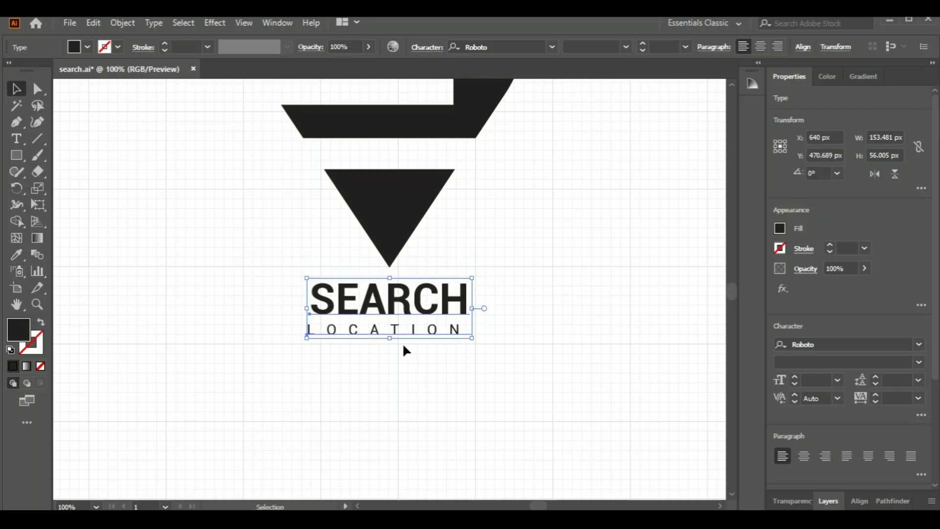
{"action": "key", "text": "Down"}
{"action": "key", "text": "Down"}
{"action": "key", "text": "Down"}
{"action": "key", "text": "Down"}
{"action": "key", "text": "Down"}
{"action": "key", "text": "Down"}
{"action": "key", "text": "Down"}
{"action": "key", "text": "Down"}
{"action": "key", "text": "Down"}
{"action": "key", "text": "Down"}
{"action": "key", "text": "Down"}
{"action": "key", "text": "Down"}
{"action": "key", "text": "Down"}
{"action": "key", "text": "Down"}
{"action": "key", "text": "Down"}
{"action": "key", "text": "Down"}
{"action": "key", "text": "Down"}
{"action": "key", "text": "Down"}
{"action": "key", "text": "a"}
{"action": "key", "text": "ctrl+minus"}
{"action": "key", "text": "ctrl+minus"}
{"action": "key", "text": "ctrl+minus"}
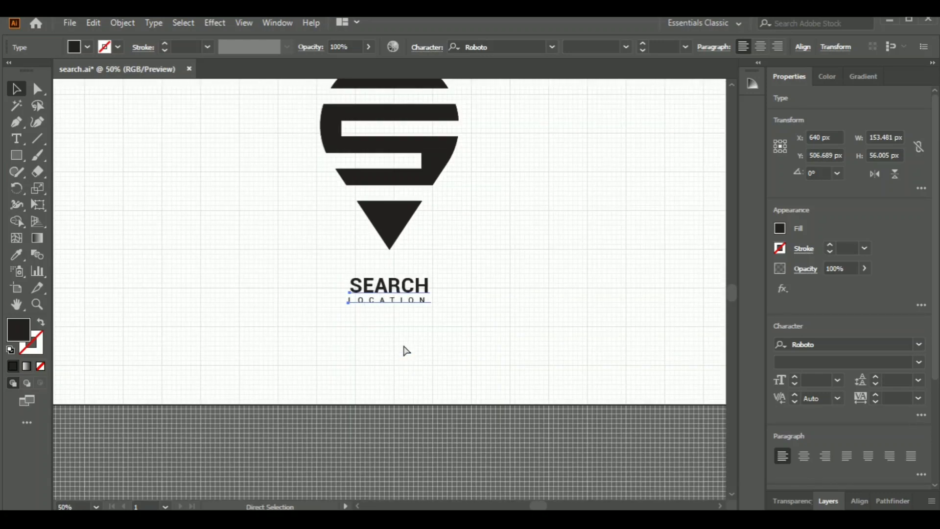
{"action": "key", "text": "v"}
{"action": "left_click", "coordinate": [594, 267]}
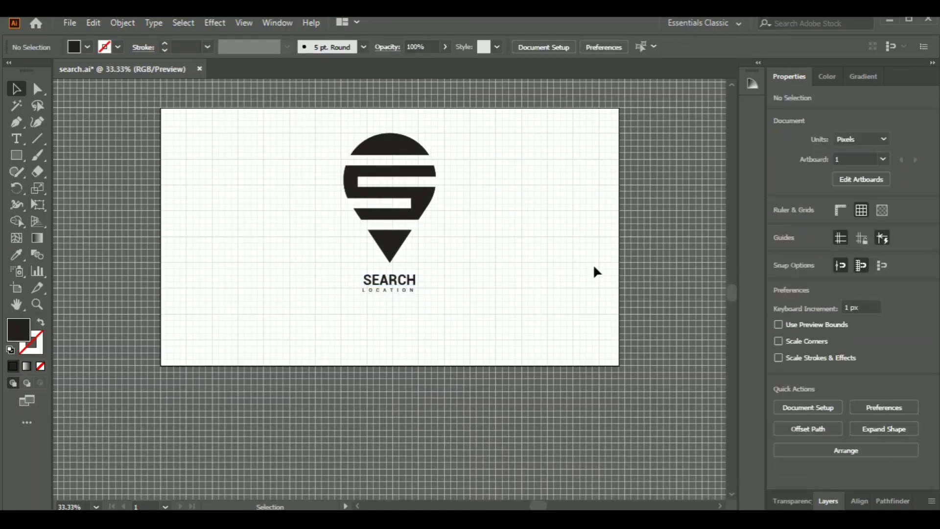
- Shift the LOCATION line to about X 644 px, Y 509 px, directly beneath the word SEARCH
{"action": "left_click", "coordinate": [388, 292]}
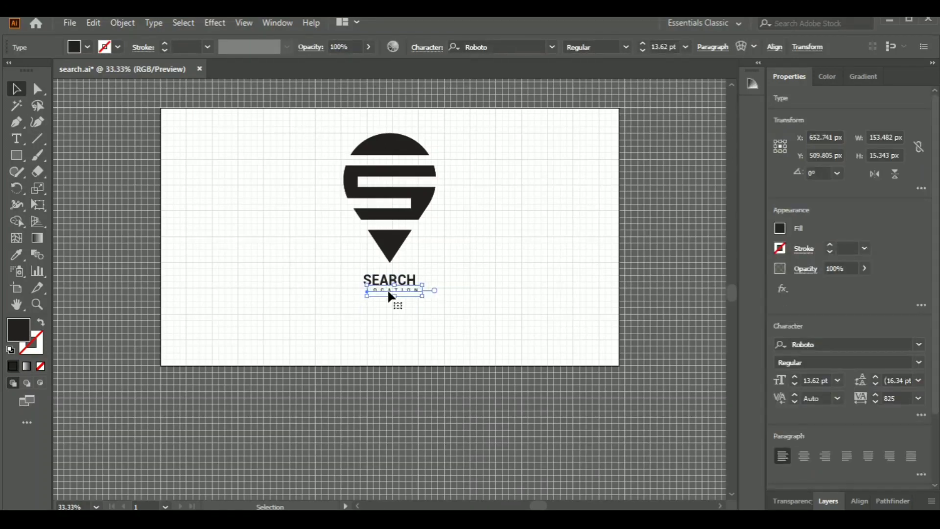
{"action": "left_click", "coordinate": [438, 313]}
{"action": "key", "text": "ctrl+plus"}
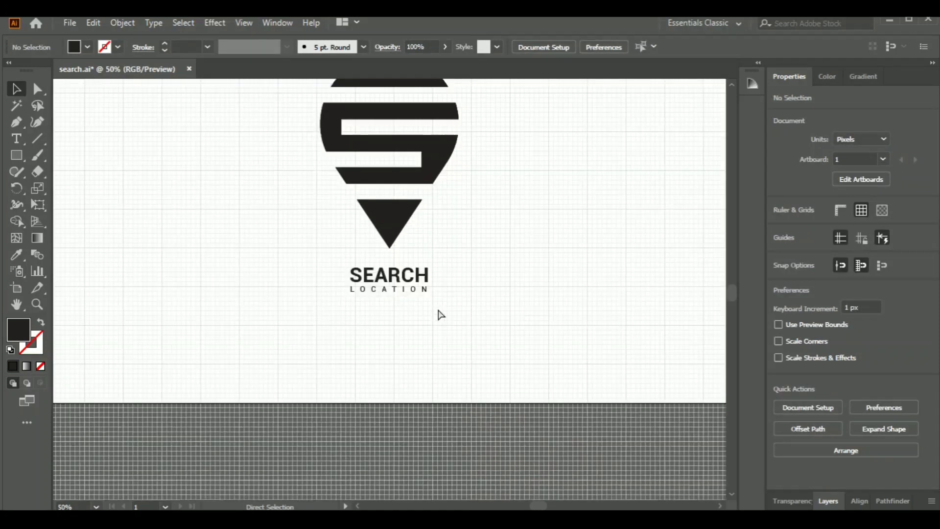
{"action": "key", "text": "ctrl+plus"}
{"action": "key", "text": "ctrl+plus"}
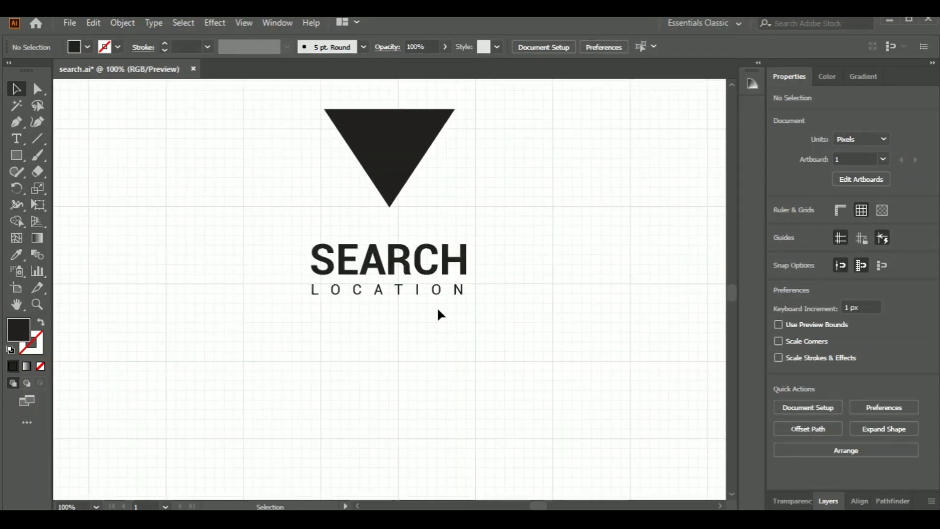
{"action": "left_click", "coordinate": [438, 289]}
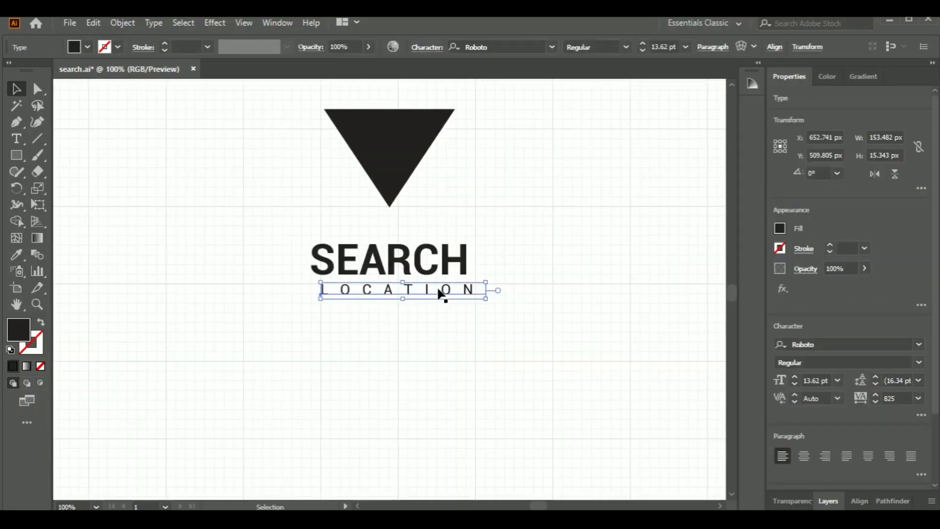
{"action": "left_click_drag", "start_coordinate": [438, 290], "coordinate": [433, 288]}
{"action": "key", "text": "ctrl+minus"}
{"action": "key", "text": "ctrl+minus"}
{"action": "key", "text": "ctrl+minus"}
{"action": "key", "text": "ctrl+minus"}
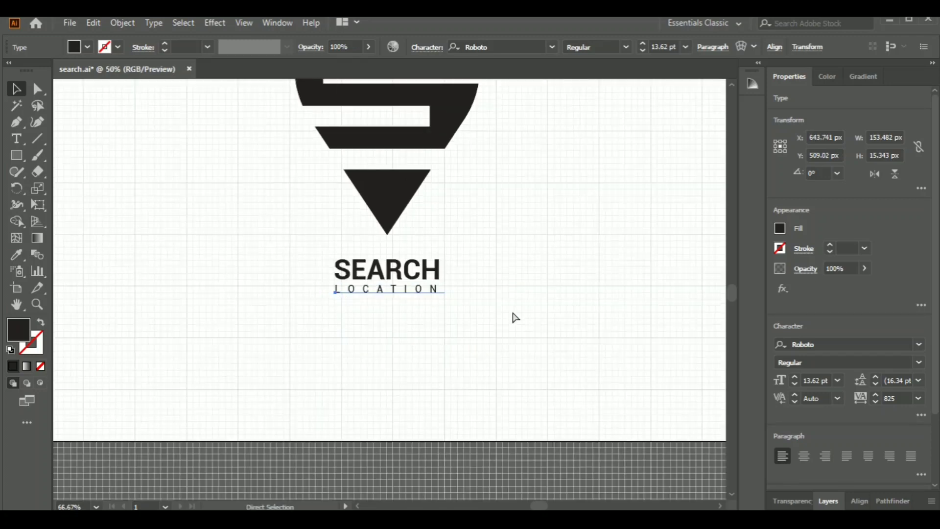
- Turn off Snap to Grid and hide the grid
{"action": "left_click", "coordinate": [243, 23]}
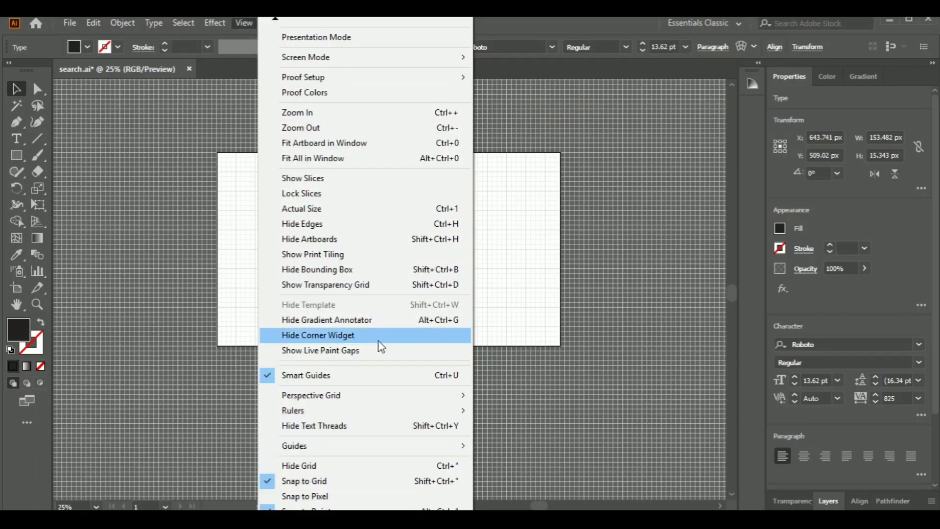
{"action": "left_click", "coordinate": [270, 483]}
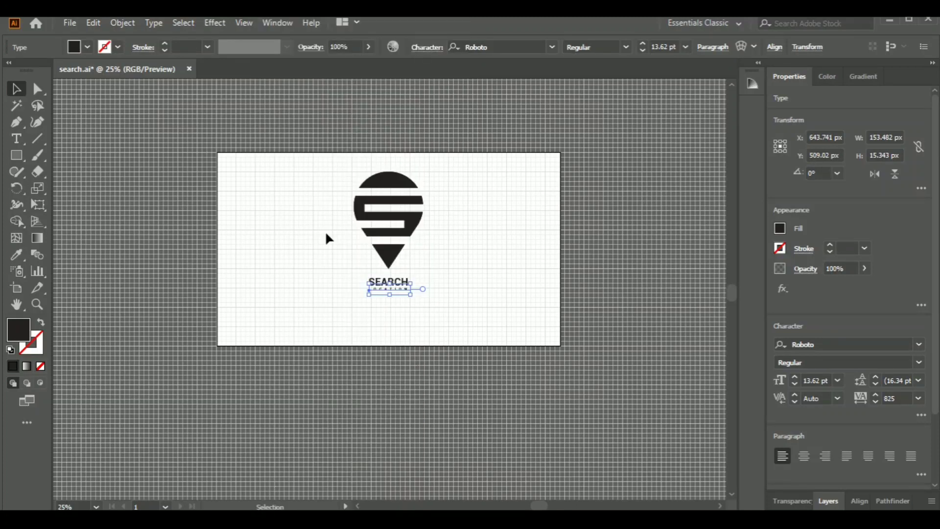
{"action": "left_click", "coordinate": [270, 24]}
{"action": "mouse_move", "coordinate": [246, 23]}
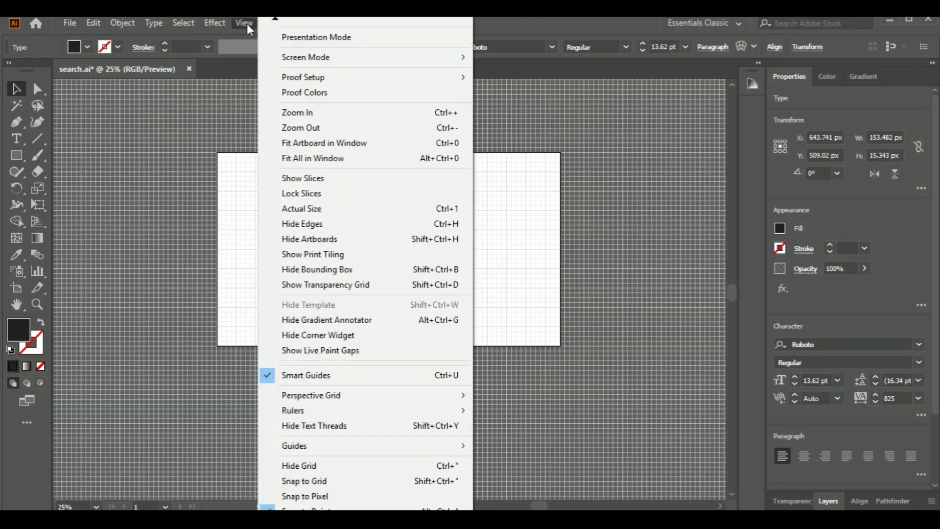
{"action": "left_click", "coordinate": [309, 470]}
{"action": "left_click", "coordinate": [448, 374]}
- Nudge the LOCATION line right to about X 647 px to centre it visually under SEARCH
{"action": "key", "text": "ctrl+plus"}
{"action": "key", "text": "ctrl+plus"}
{"action": "key", "text": "ctrl+plus"}
{"action": "key", "text": "ctrl+plus"}
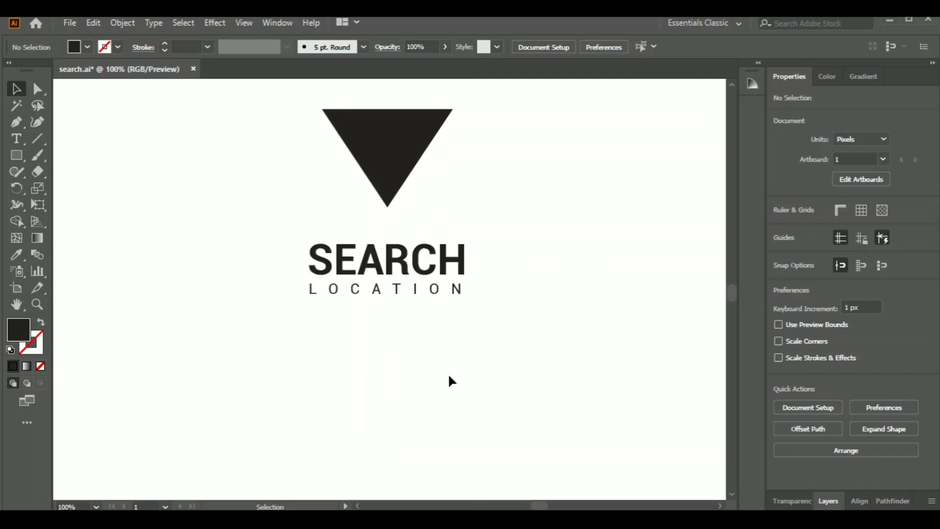
{"action": "left_click", "coordinate": [431, 293]}
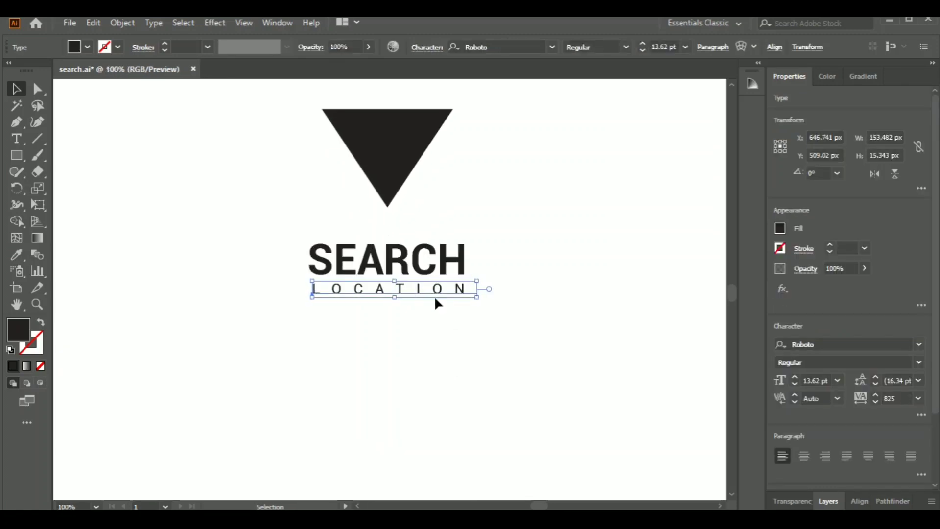
{"action": "left_click", "coordinate": [459, 333]}
{"action": "key", "text": "ctrl+minus"}
{"action": "key", "text": "ctrl+minus"}
{"action": "key", "text": "ctrl+minus"}
{"action": "key", "text": "ctrl+minus"}
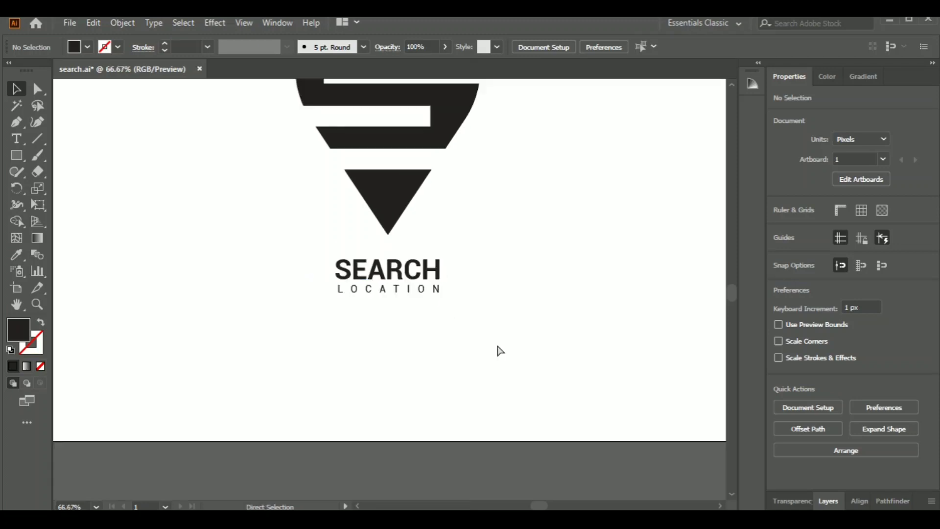
- Group the pin and both lines of the SEARCH LOCATION text into one object
{"action": "left_click_drag", "start_coordinate": [337, 165], "coordinate": [420, 282]}
{"action": "right_click", "coordinate": [394, 255]}
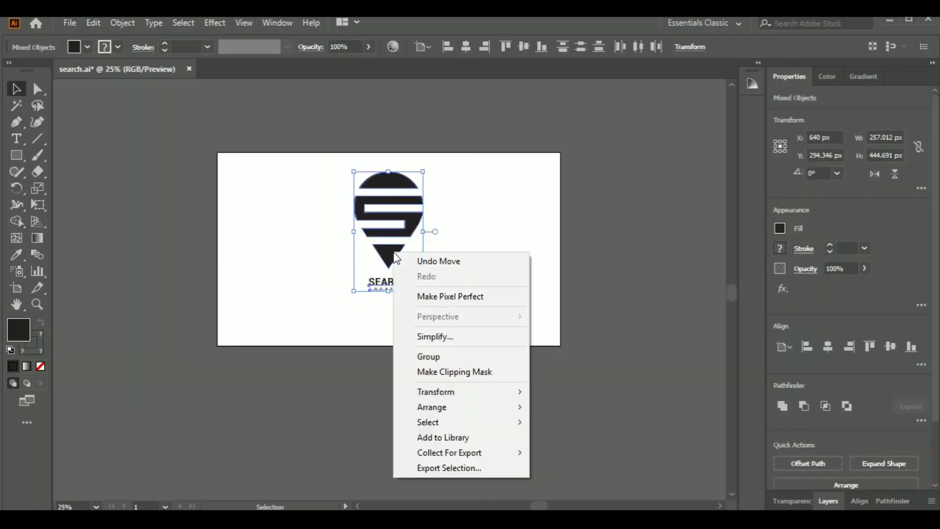
{"action": "left_click", "coordinate": [442, 355]}
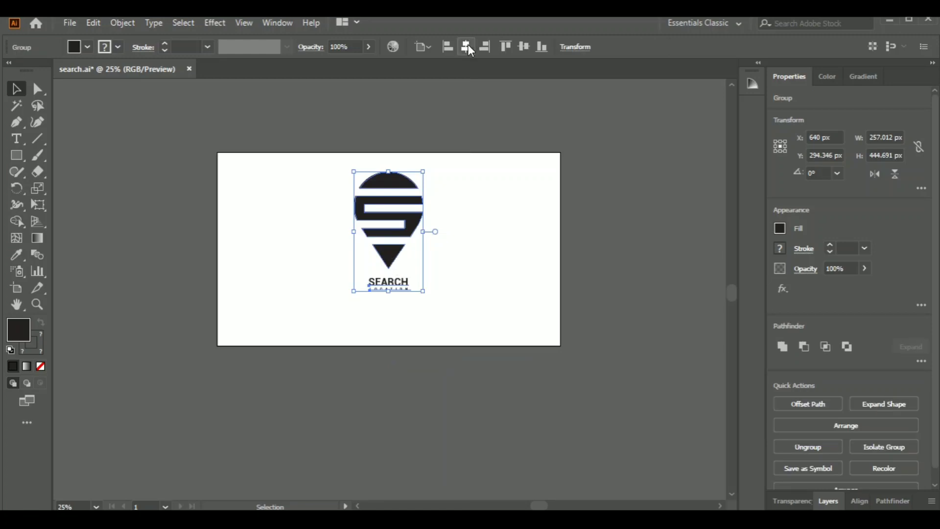